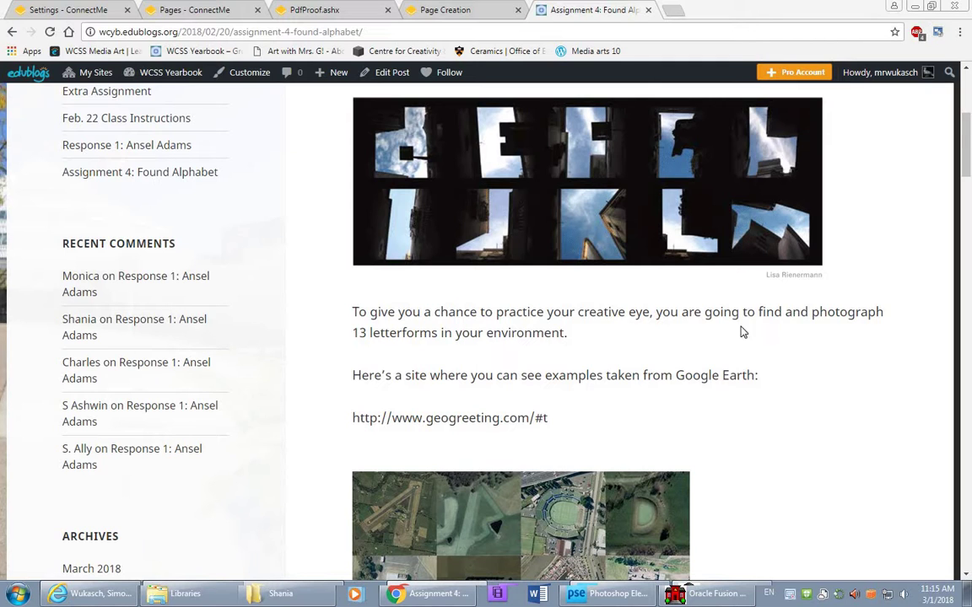
# Step: Review the Found Alphabet assignment page from the example letterforms through the camera instructions, highlighting the 8×10 print size
pyautogui.moveTo(968, 174); pyautogui.dragTo(966, 213)
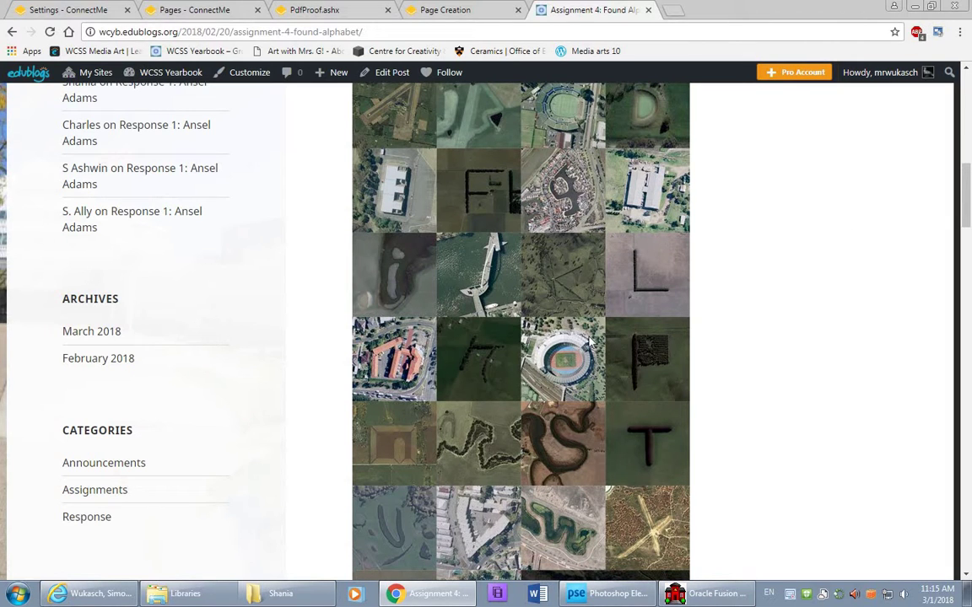
pyautogui.scroll(2, 590, 341)
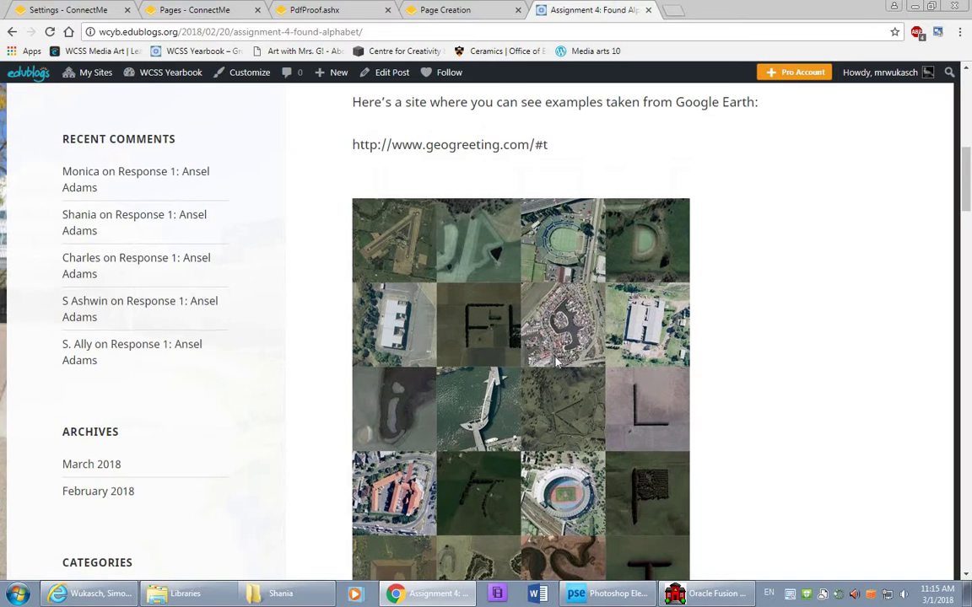
pyautogui.scroll(-3, 555, 361)
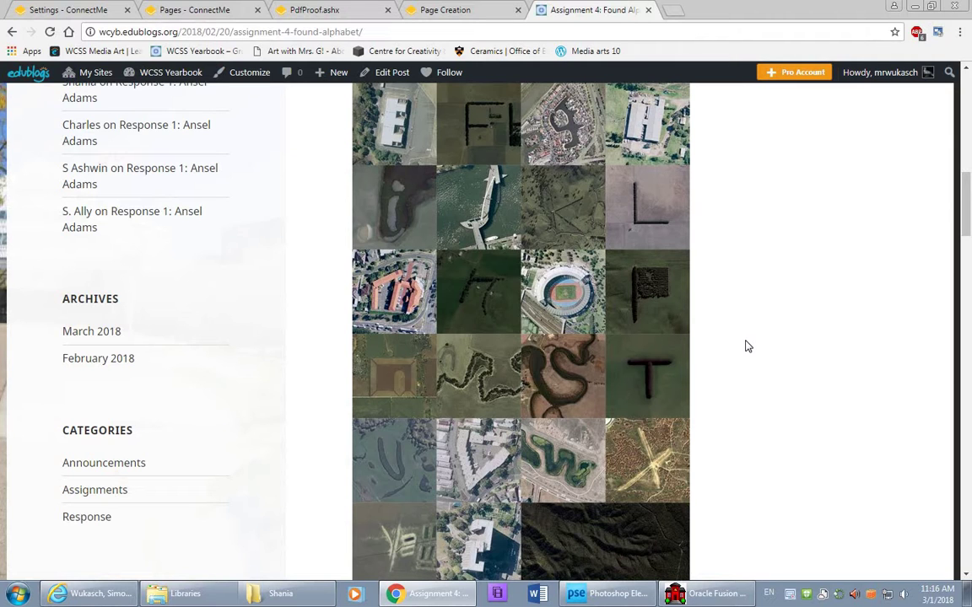
pyautogui.scroll(-4, 747, 346)
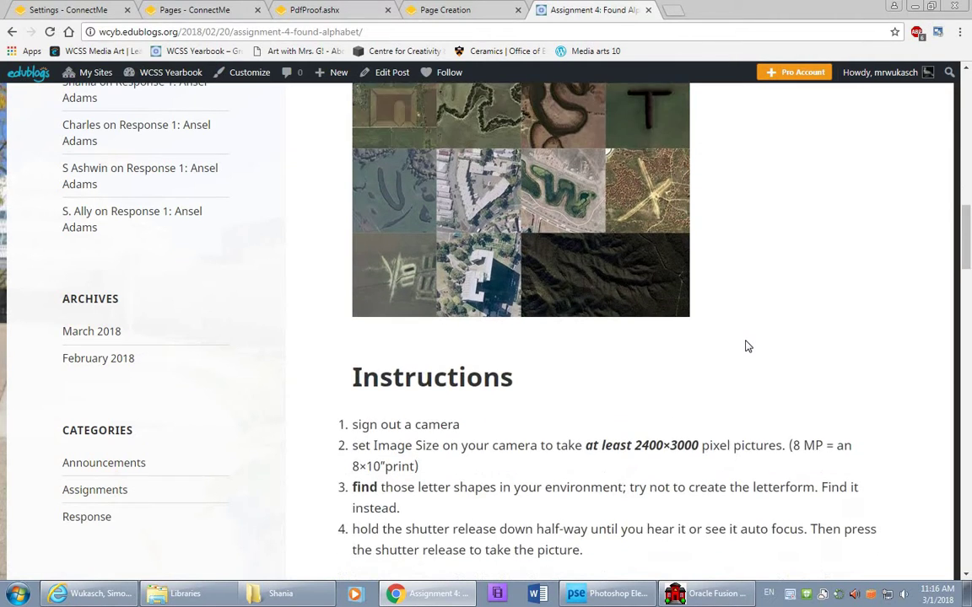
pyautogui.scroll(-1, 747, 346)
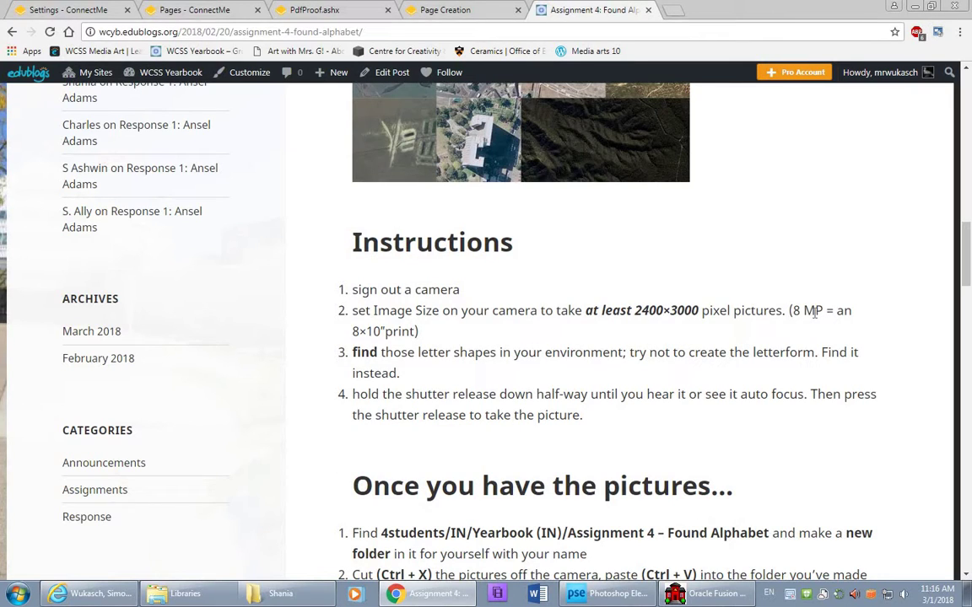
pyautogui.moveTo(352, 331); pyautogui.dragTo(380, 331)
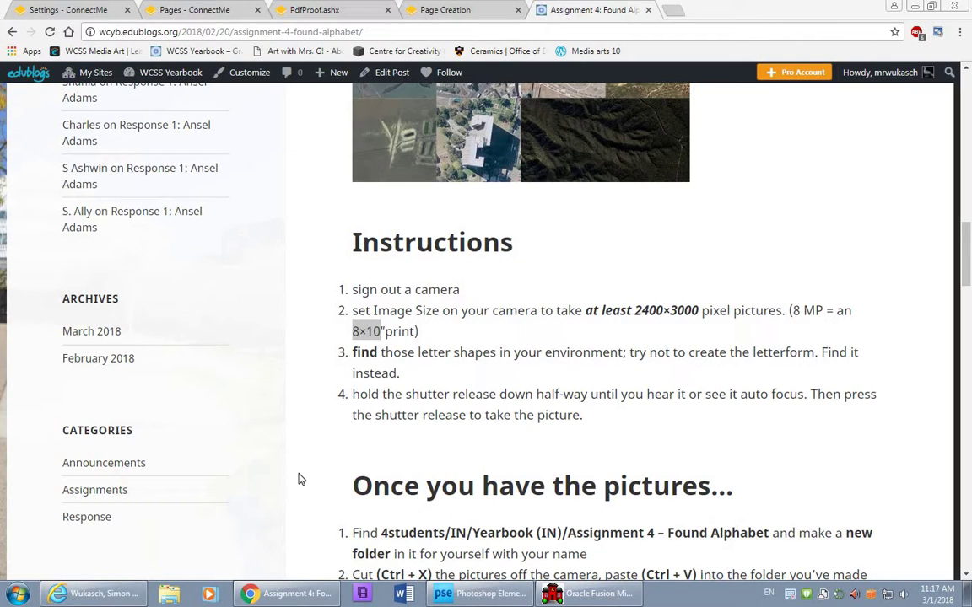
# Step: Open a file browser window and browse the connected L30 camera's files to the DCIM/100NIKON folder
pyautogui.click(169, 595)
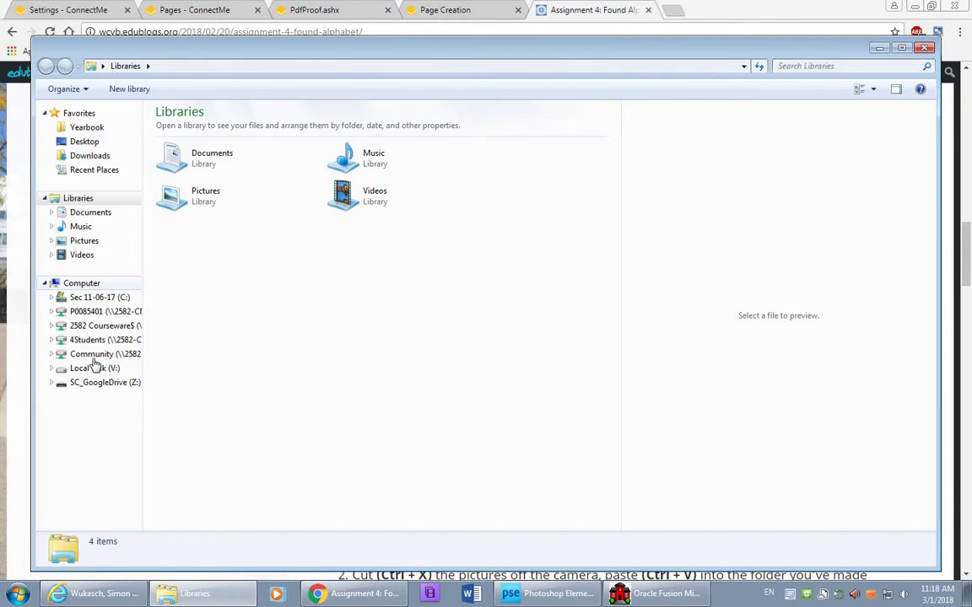
pyautogui.click(45, 283)
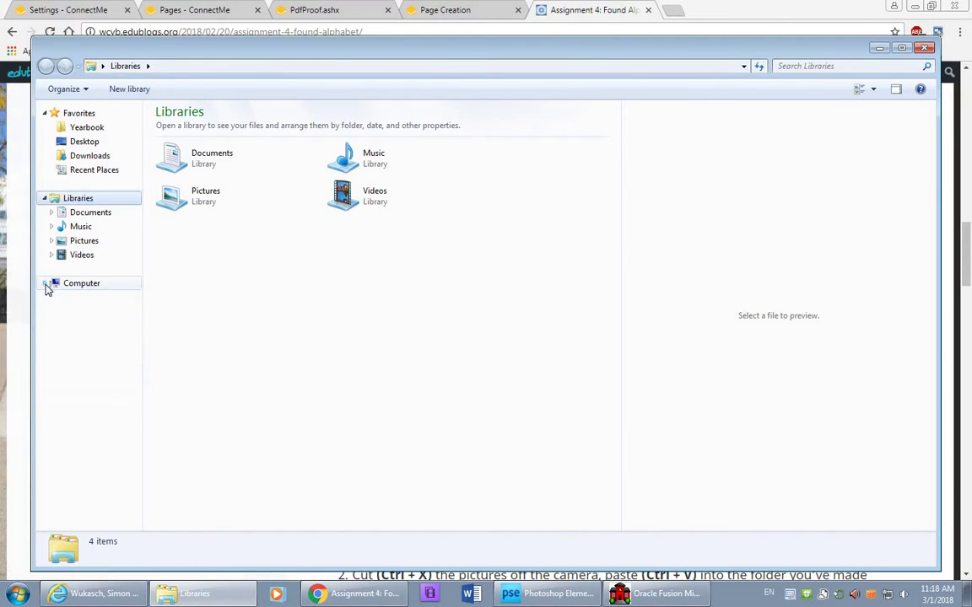
pyautogui.click(45, 283)
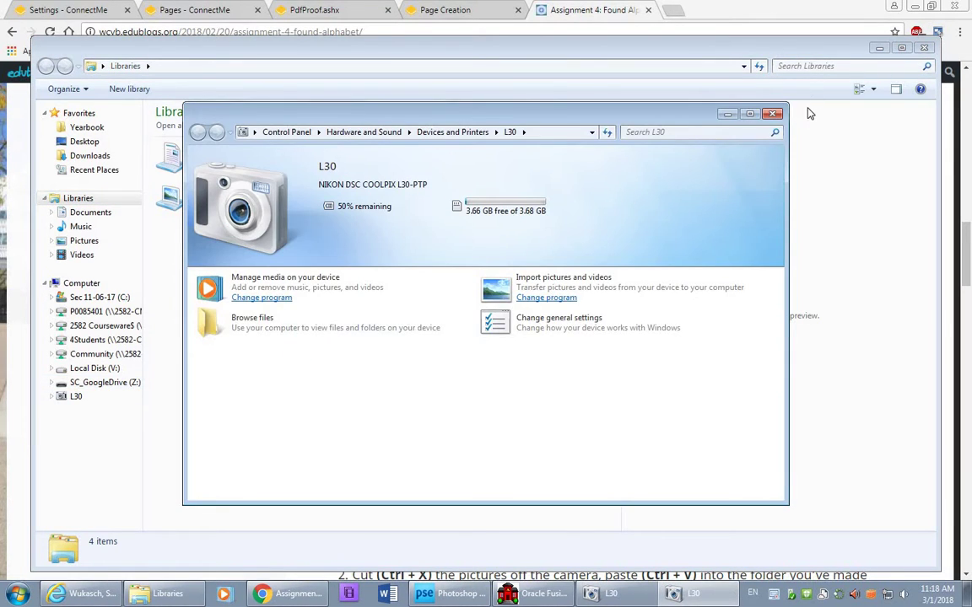
pyautogui.click(253, 325)
pyautogui.doubleClick(205, 130)
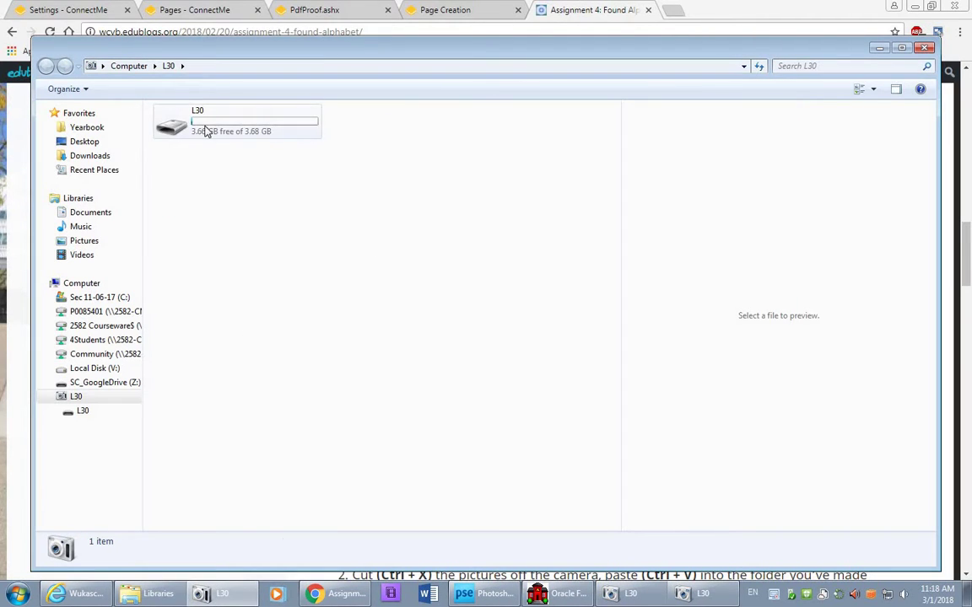
pyautogui.doubleClick(208, 129)
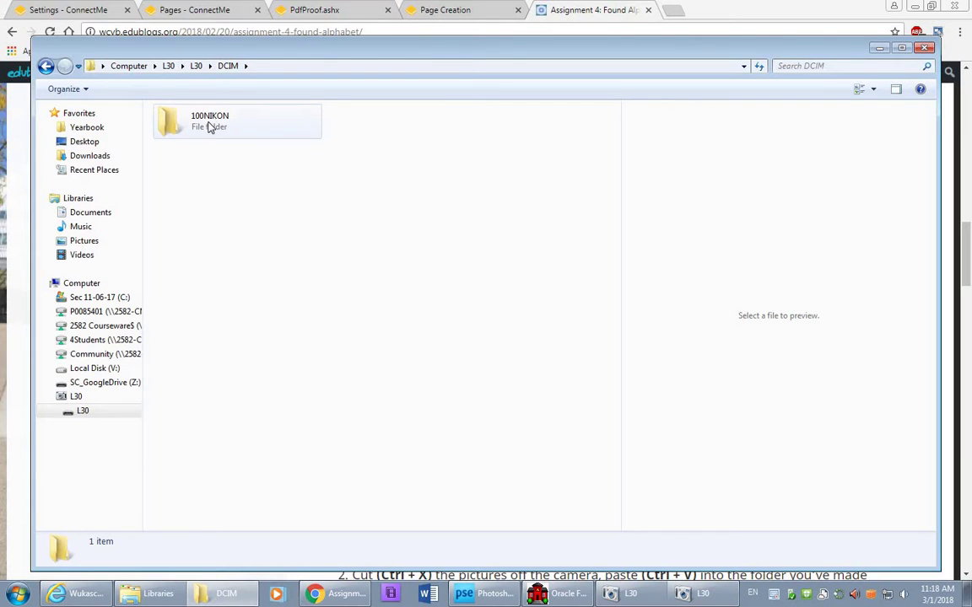
pyautogui.doubleClick(208, 126)
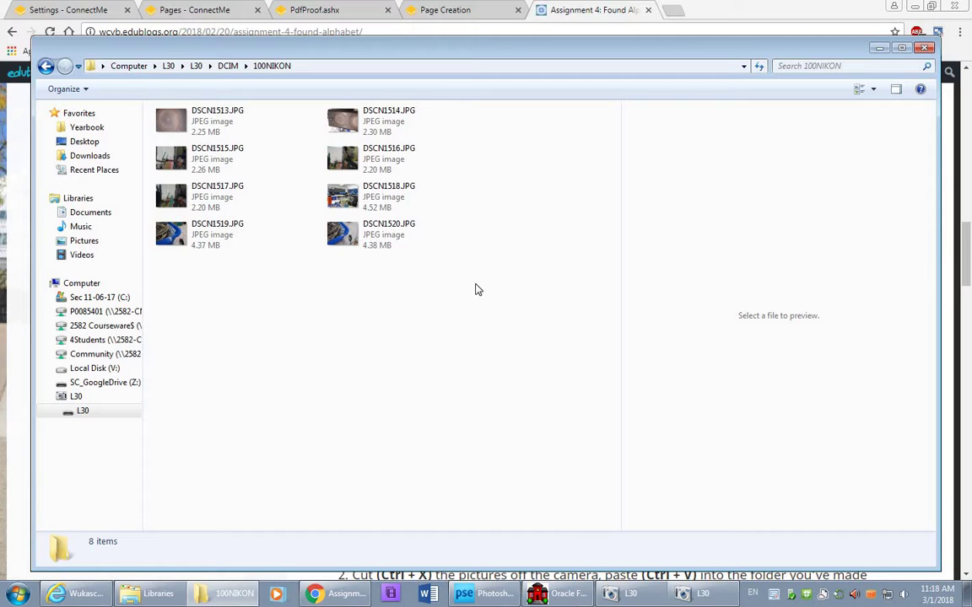
# Step: Select all the camera pictures from DSCN1513.JPG to DSCN1520.JPG and cut them
pyautogui.moveTo(480, 289); pyautogui.dragTo(161, 104)
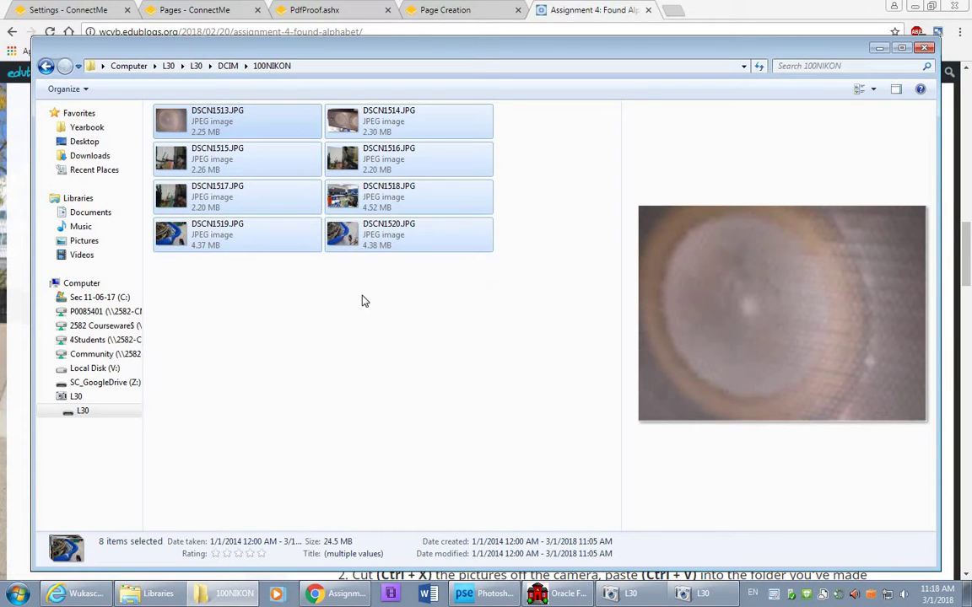
pyautogui.click(202, 114)
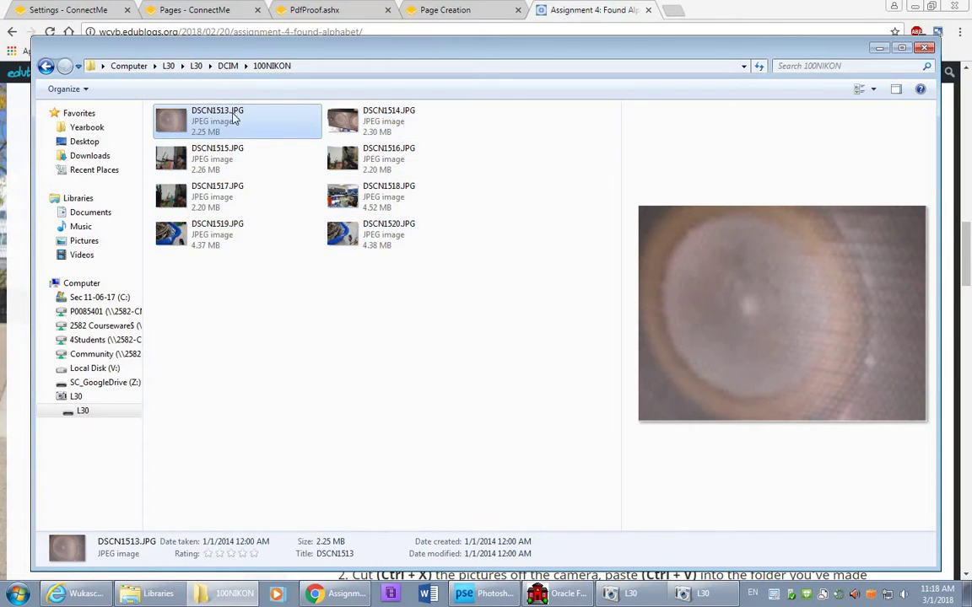
pyautogui.keyDown('shift'); pyautogui.click(378, 243); pyautogui.keyUp('shift')
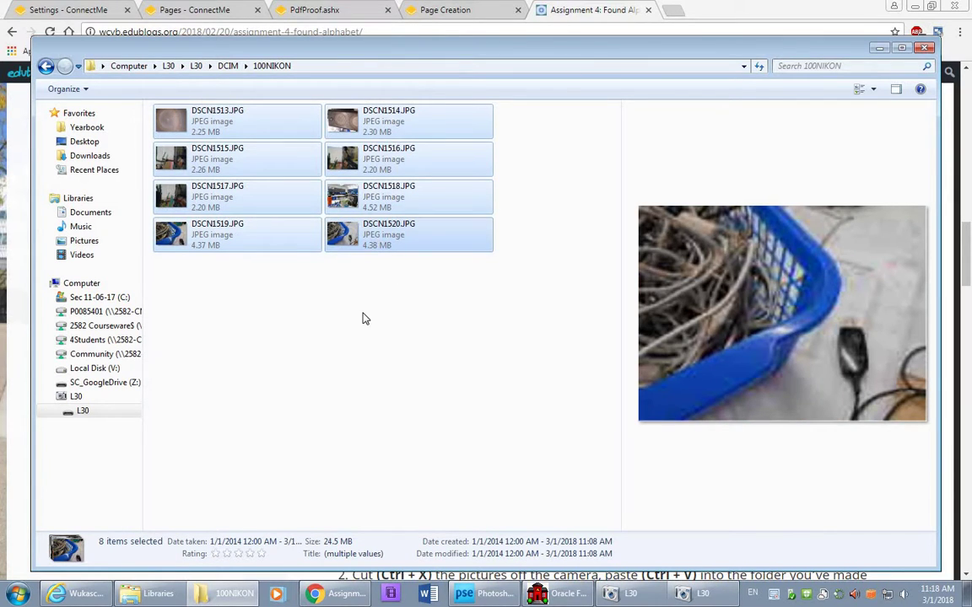
pyautogui.hotkey('ctrl', 'x')
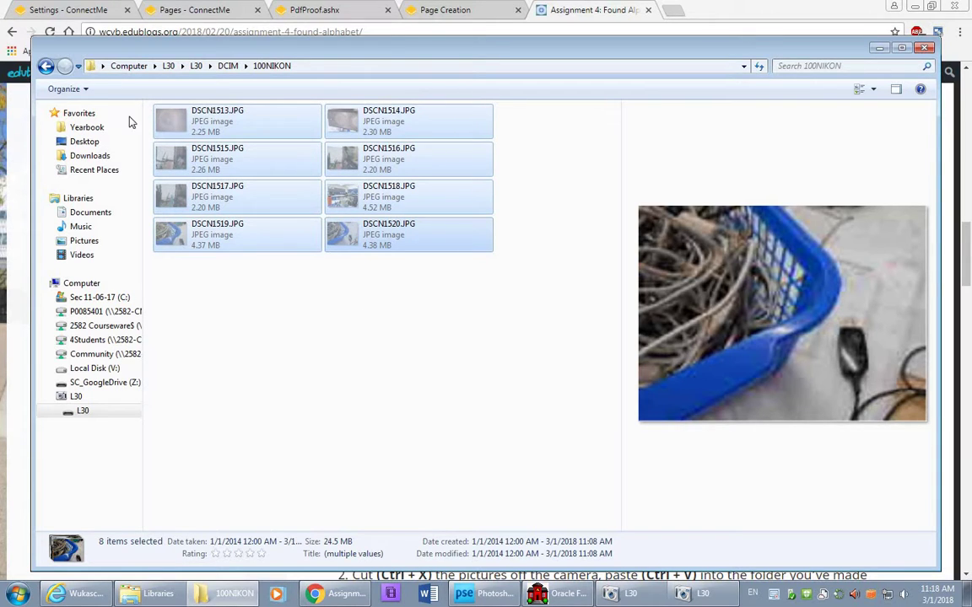
# Step: Go to the Assignment 4 Found Alphabet folder inside IN/Yearbook IN on the 4Students drive
pyautogui.click(87, 340)
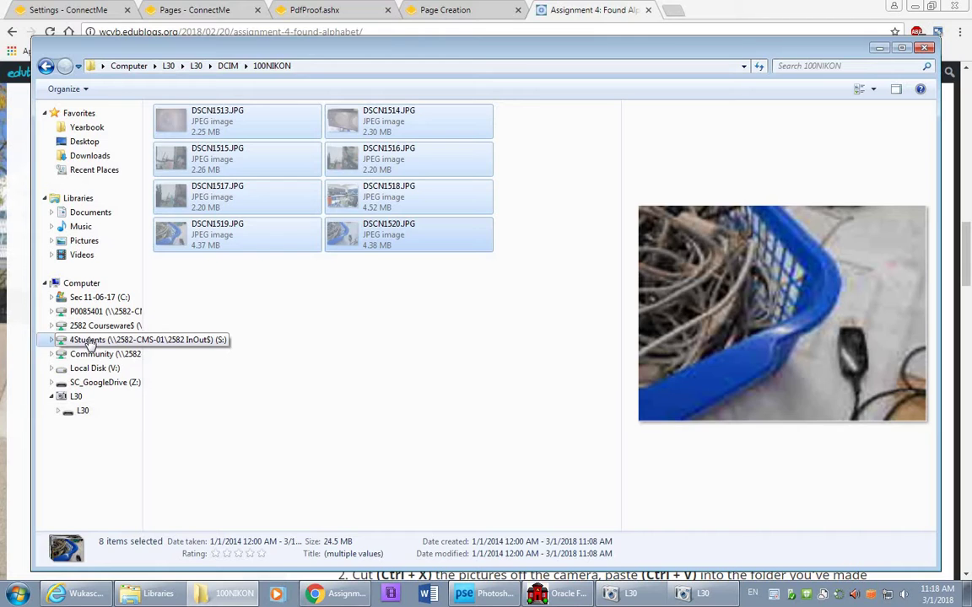
pyautogui.doubleClick(173, 157)
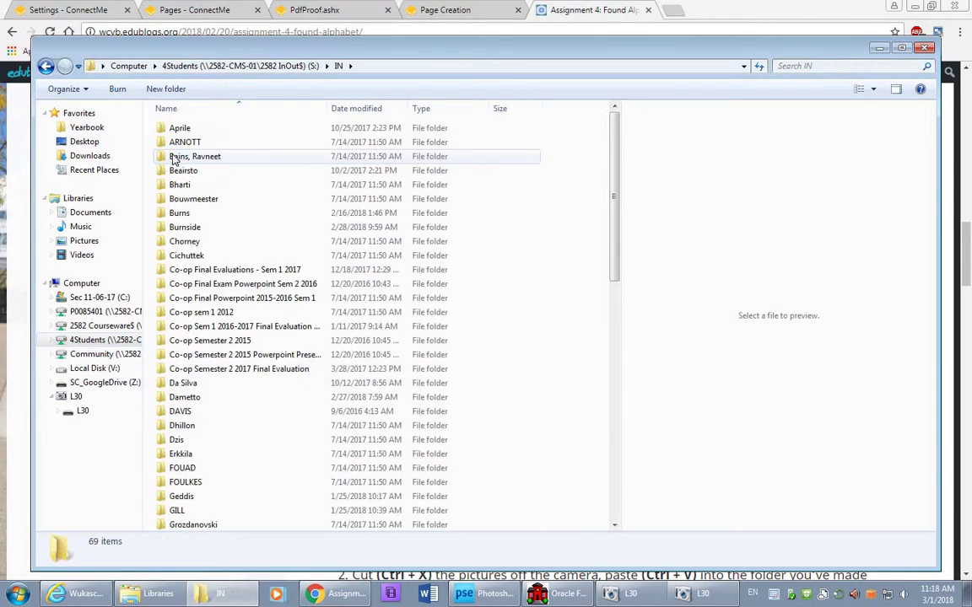
pyautogui.press('y')
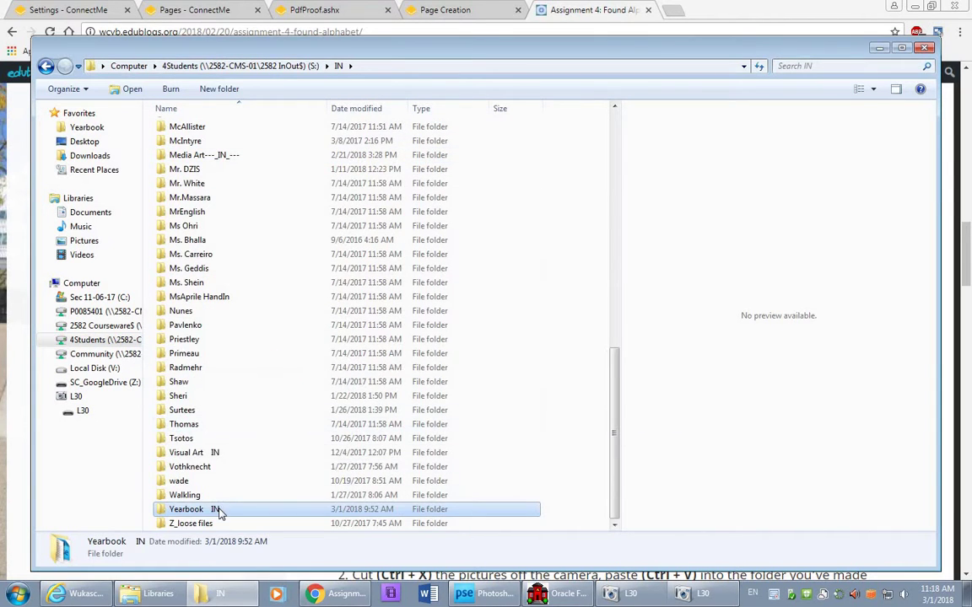
pyautogui.doubleClick(222, 508)
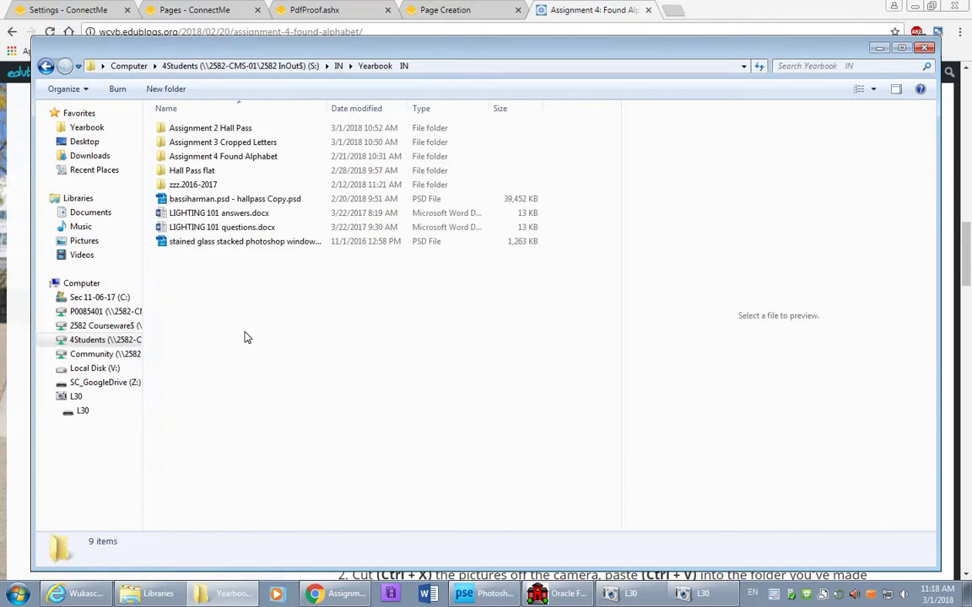
pyautogui.doubleClick(239, 160)
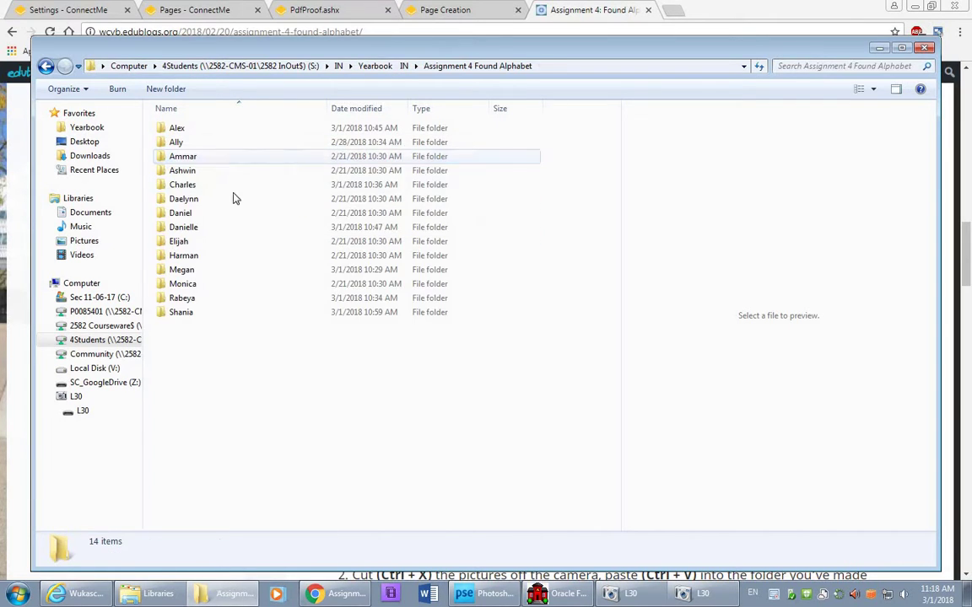
# Step: Create a folder named with the owner's surname in Assignment 4 Found Alphabet and paste the cut pictures into it
pyautogui.rightClick(200, 378)
pyautogui.moveTo(274, 516)
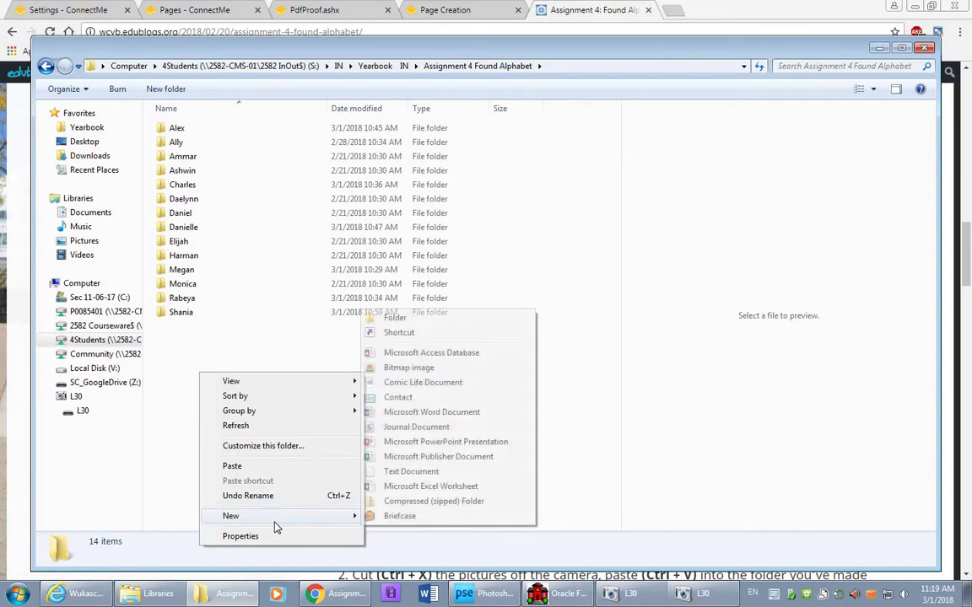
pyautogui.click(414, 319)
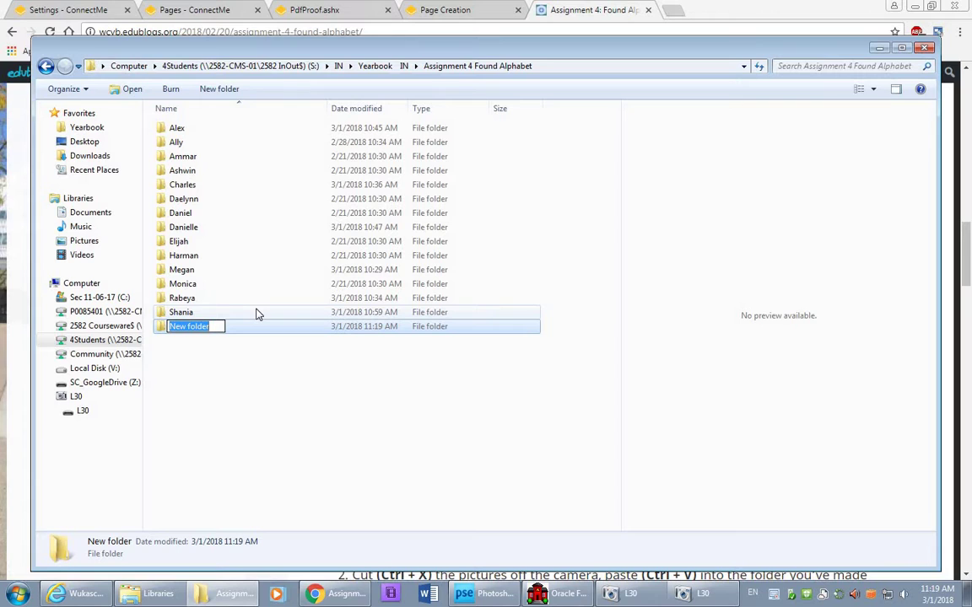
pyautogui.write('Wukasch')
pyautogui.press('Return')
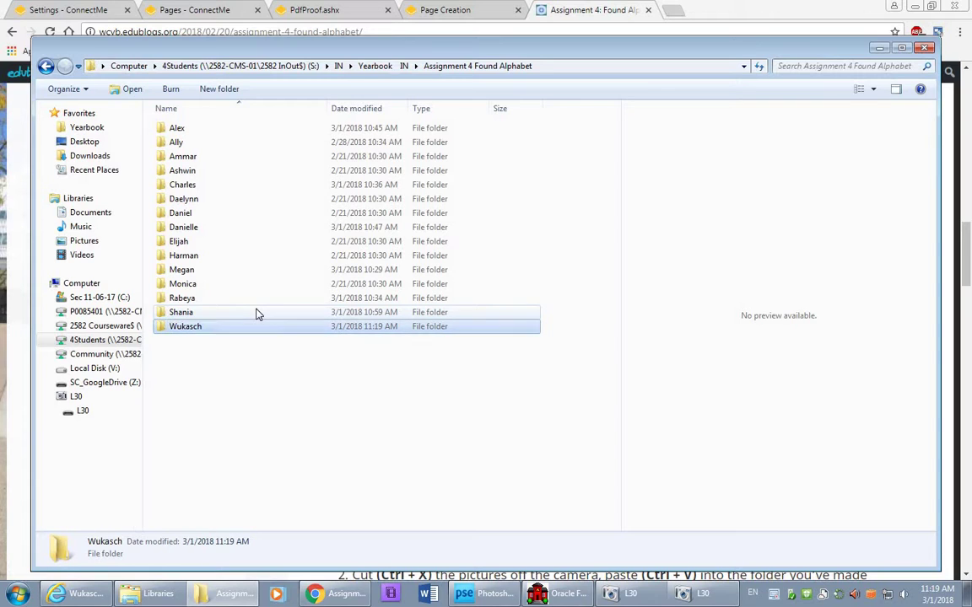
pyautogui.press('Return')
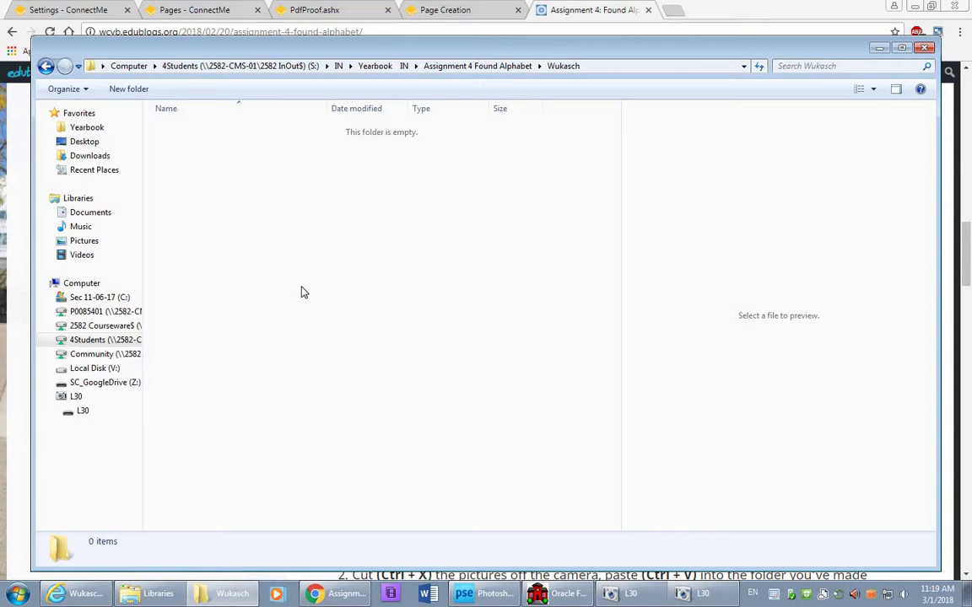
pyautogui.hotkey('ctrl', 'v')
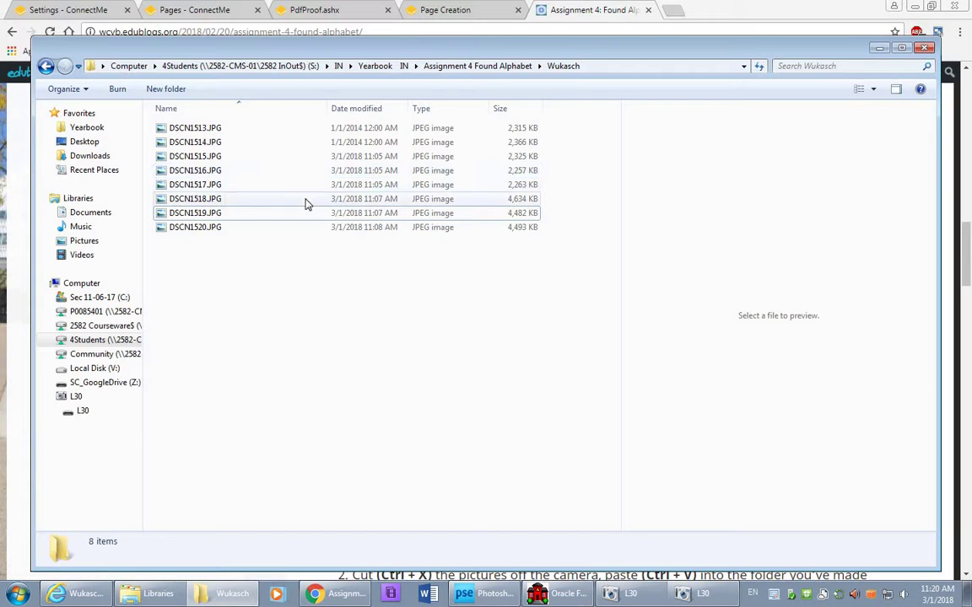
# Step: Show the pasted pictures as extra large icons and look through them
pyautogui.click(874, 90)
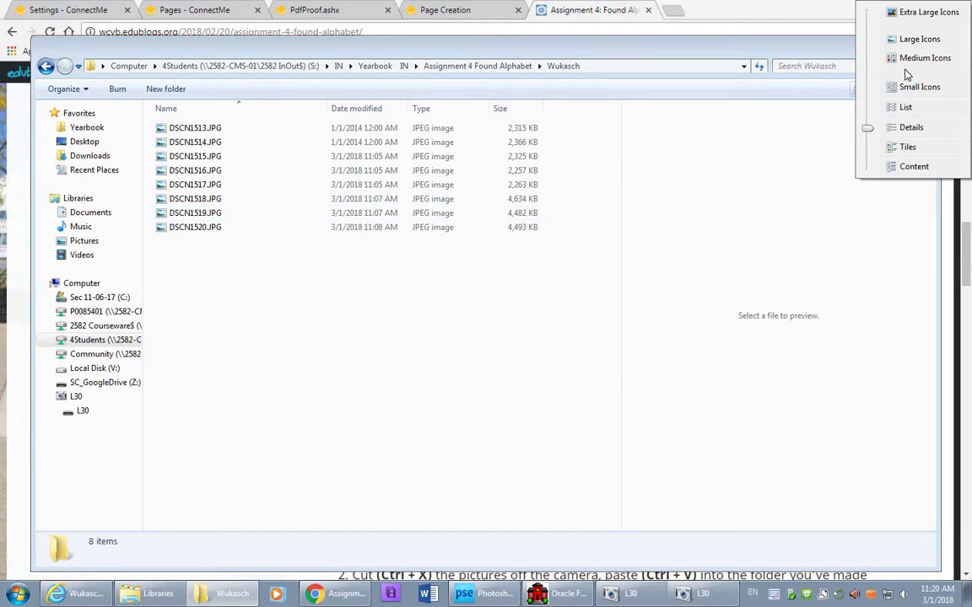
pyautogui.click(904, 13)
pyautogui.moveTo(613, 194); pyautogui.dragTo(611, 309)
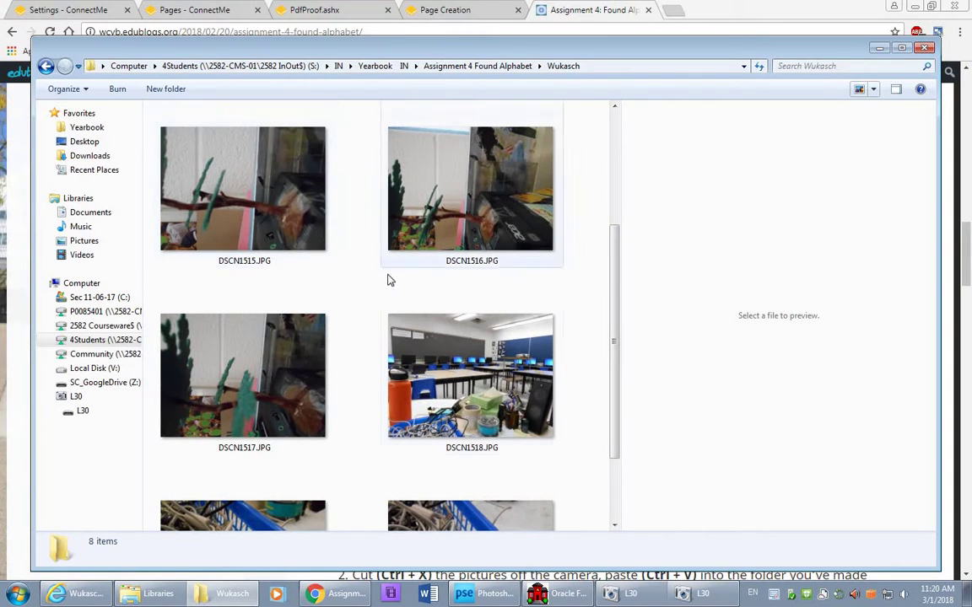
# Step: Rename the picture DSCN1516.JPG to 1.DSCN1516.JPG by adding the prefix "1." to its name
pyautogui.click(450, 264)
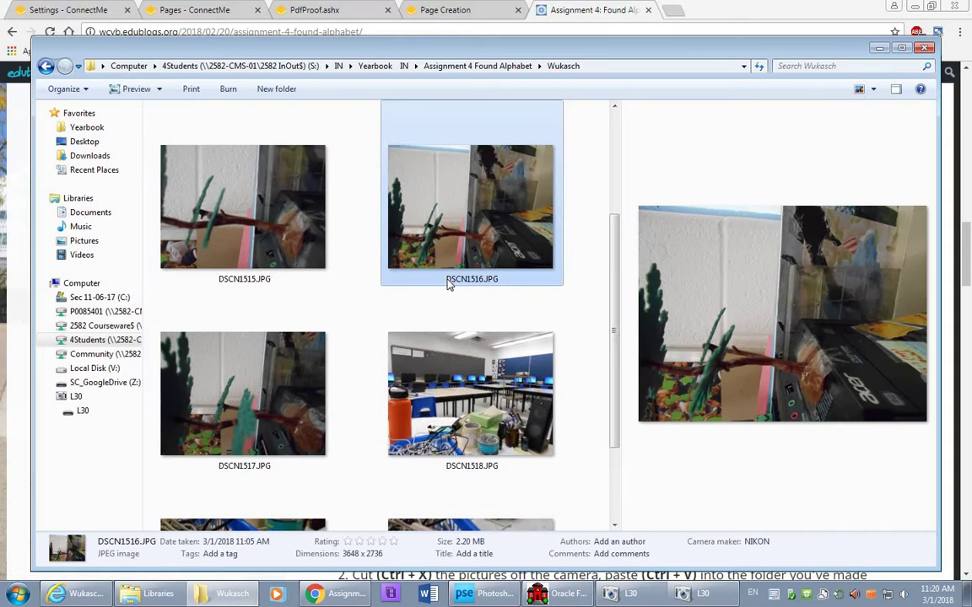
pyautogui.click(455, 280)
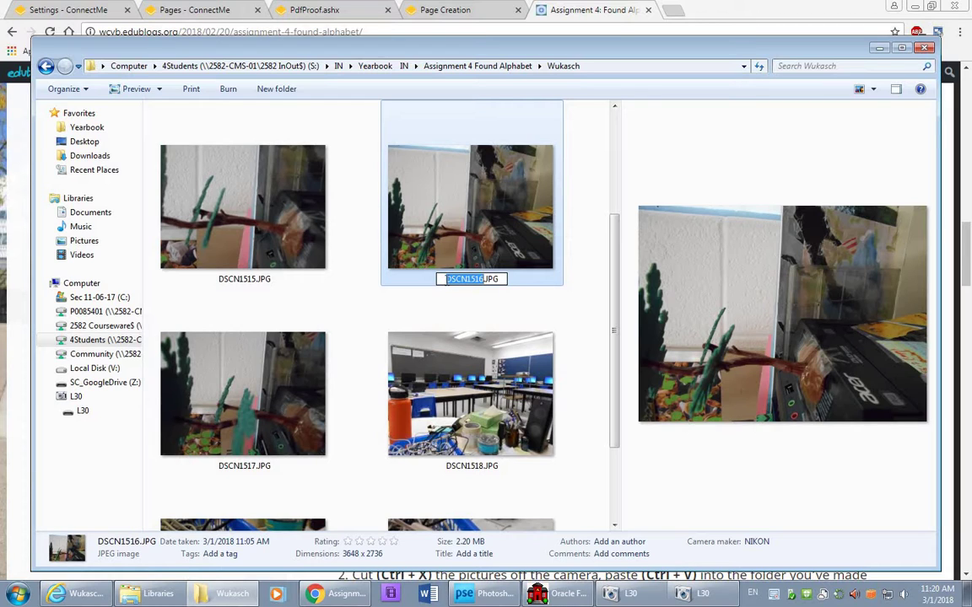
pyautogui.click(447, 281)
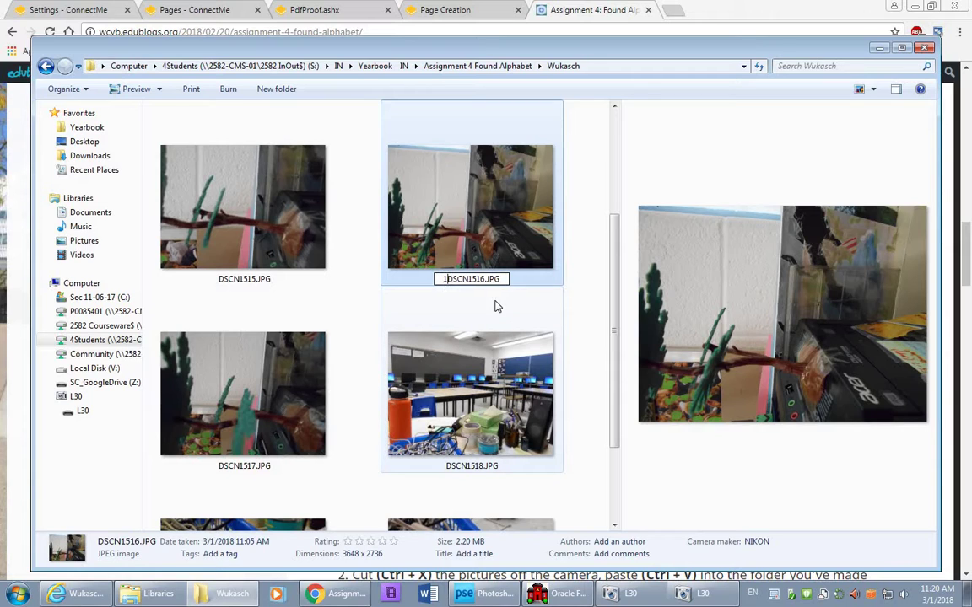
pyautogui.write('1.')
pyautogui.click(452, 312)
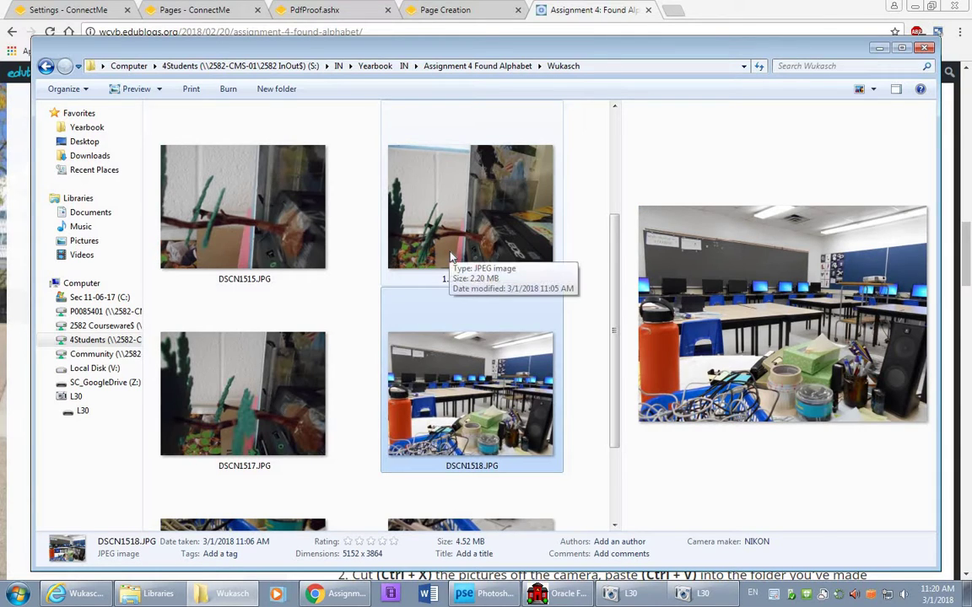
pyautogui.scroll(2, 451, 256)
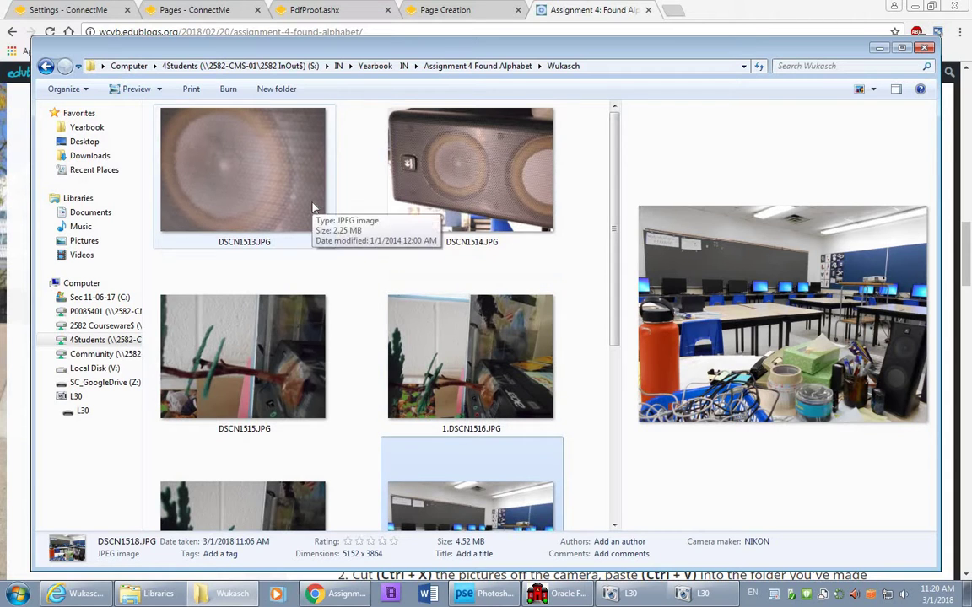
pyautogui.scroll(1, 373, 244)
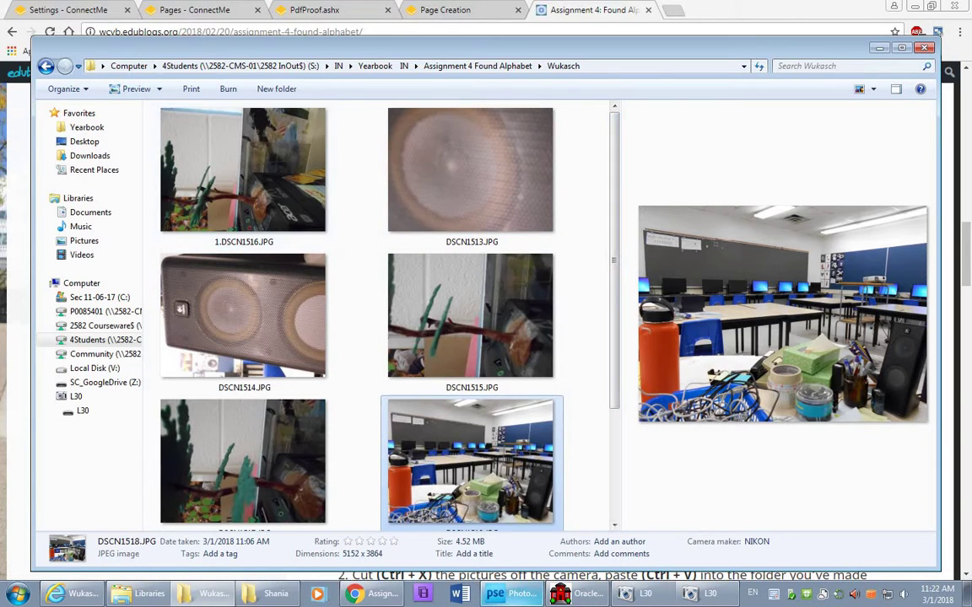
# Step: Open the picture 1.DSCN1516.JPG from the class folder in Photoshop Elements and close it again
pyautogui.click(519, 599)
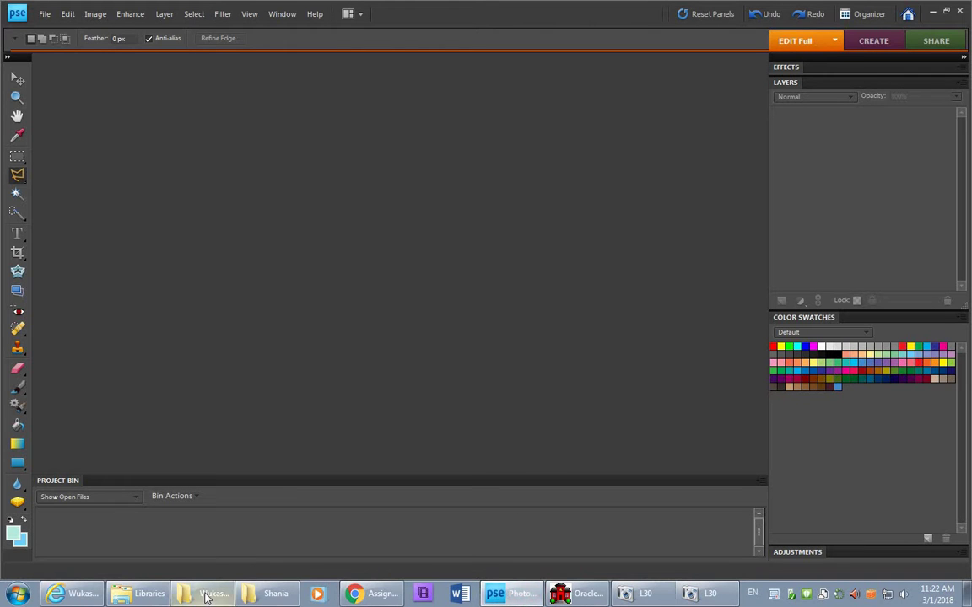
pyautogui.moveTo(205, 597)
pyautogui.click(193, 540)
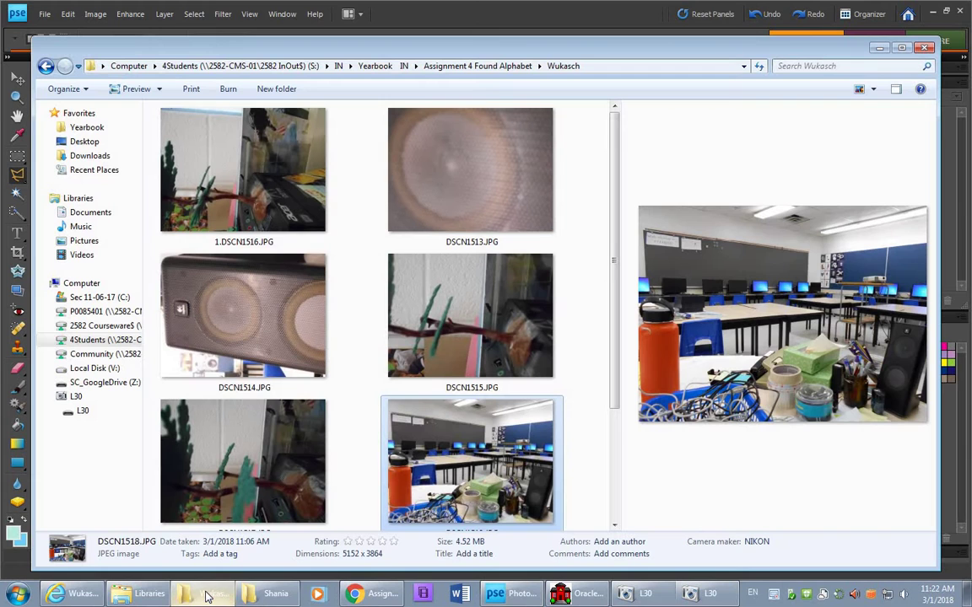
pyautogui.click(231, 207)
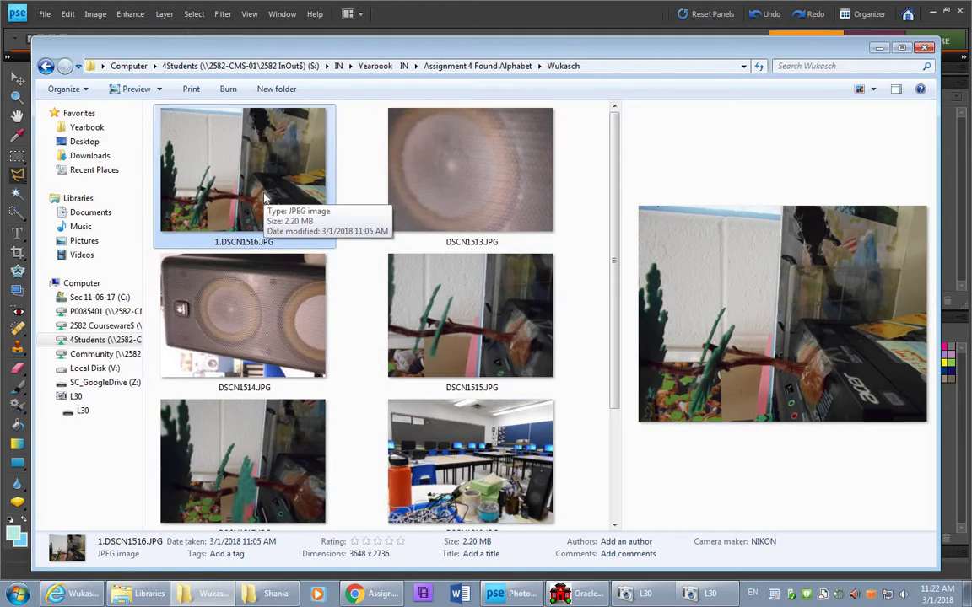
pyautogui.keyDown('ctrl'); pyautogui.click(388, 278); pyautogui.keyUp('ctrl')
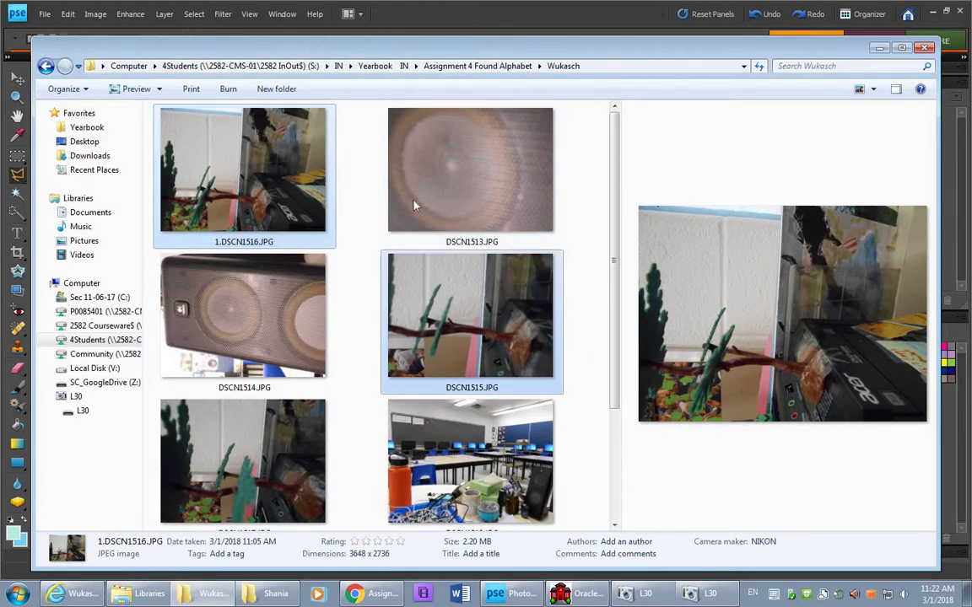
pyautogui.keyDown('ctrl'); pyautogui.click(325, 189); pyautogui.keyUp('ctrl')
pyautogui.click(421, 285)
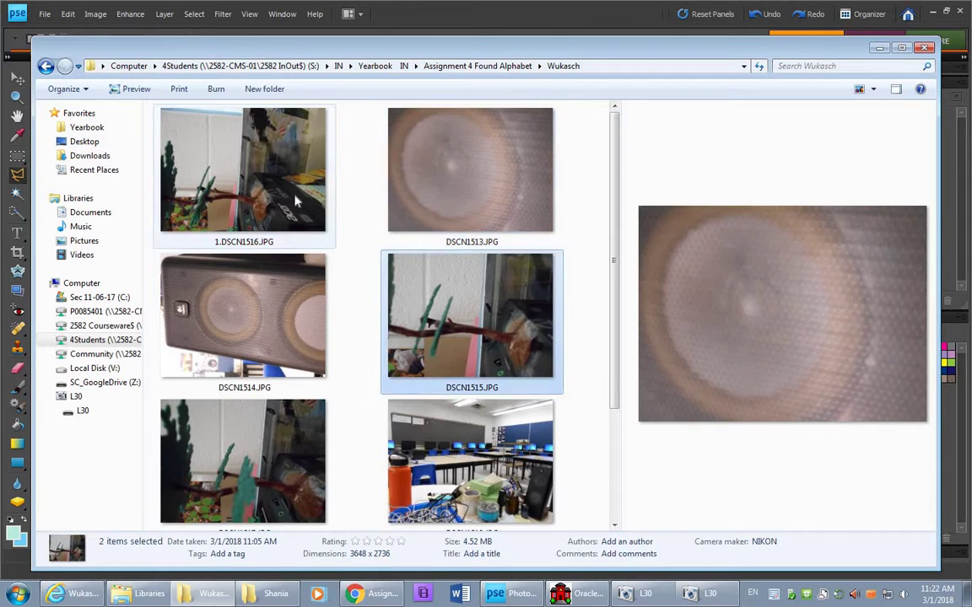
pyautogui.click(280, 208)
pyautogui.moveTo(214, 169); pyautogui.dragTo(412, 326)
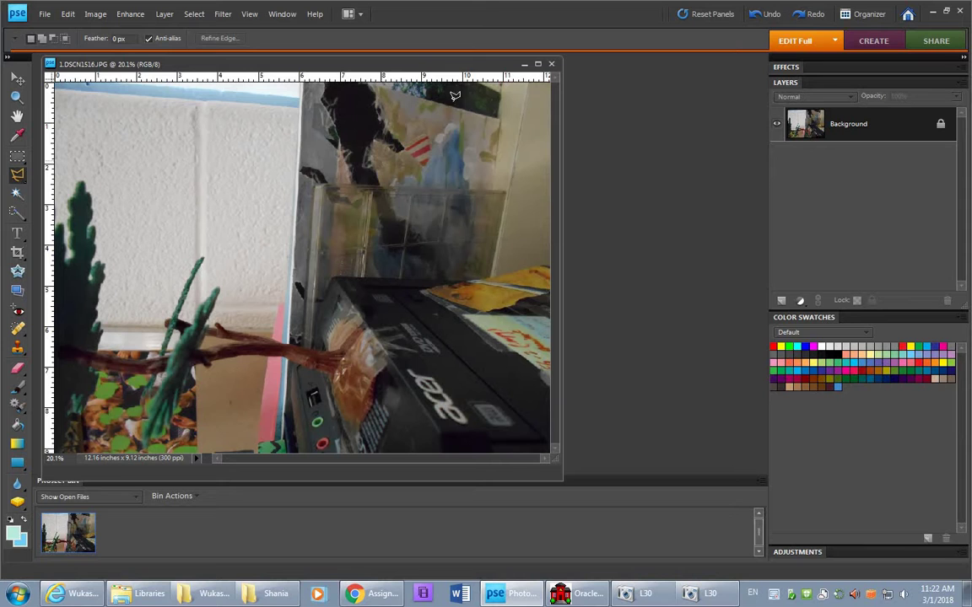
pyautogui.click(551, 64)
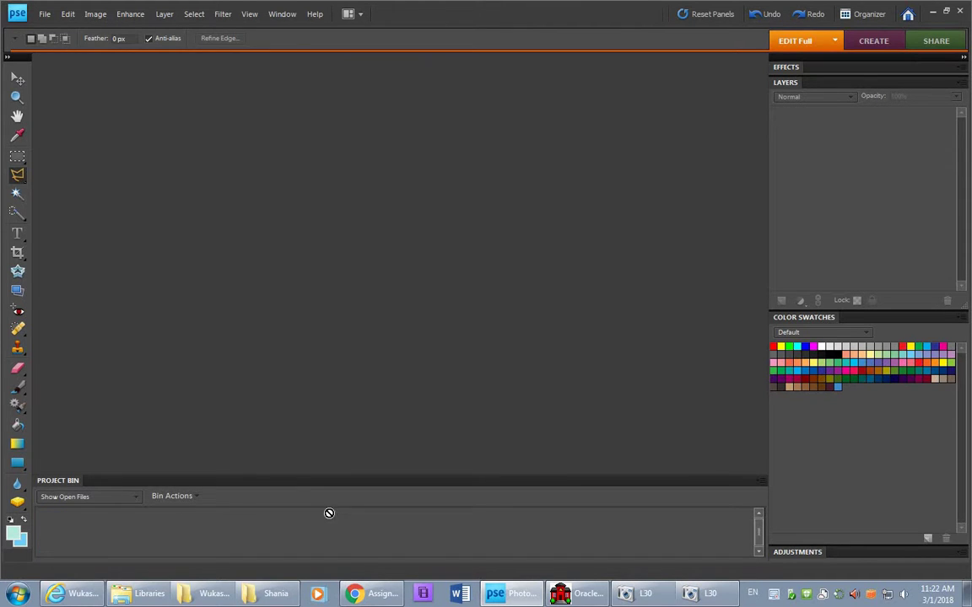
# Step: Open IMG_2543.JPG and IMG_2535.JPG from the other student's Found Alphabet folder in Photoshop Elements and dock both image windows as tabs
pyautogui.click(261, 593)
pyautogui.click(386, 244)
pyautogui.keyDown('ctrl'); pyautogui.click(435, 189); pyautogui.keyUp('ctrl')
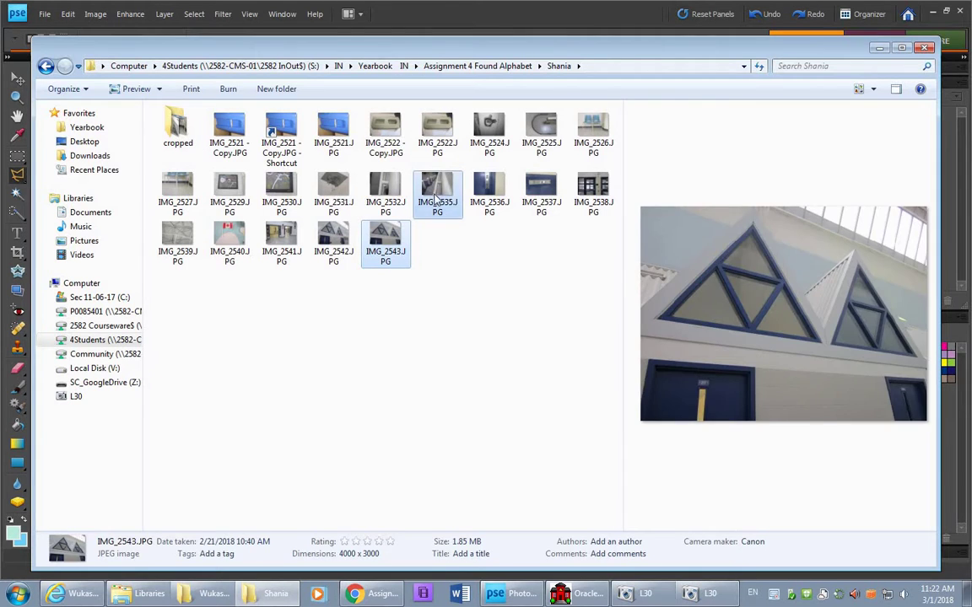
pyautogui.moveTo(435, 190); pyautogui.dragTo(384, 384)
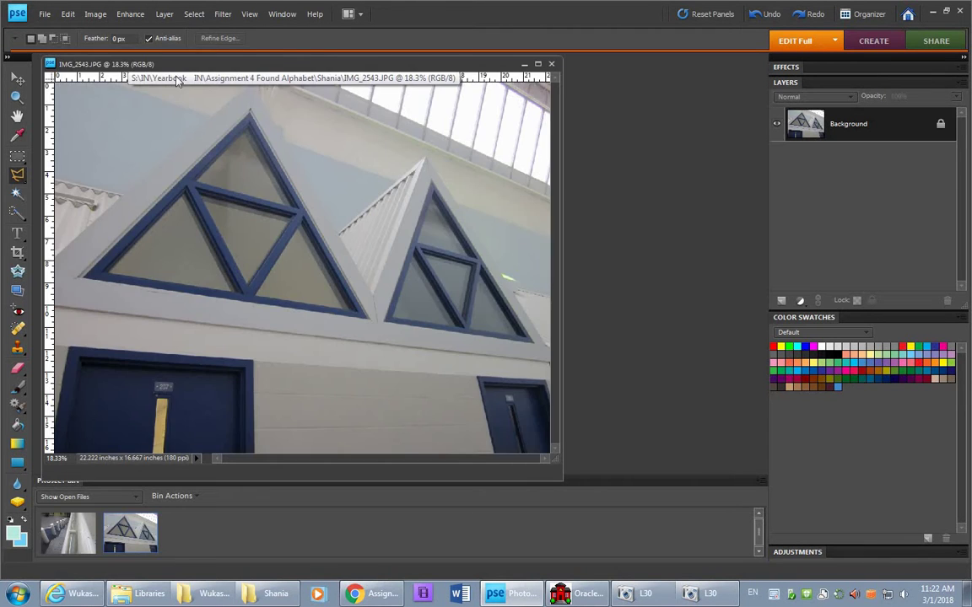
pyautogui.moveTo(157, 69); pyautogui.dragTo(622, 58)
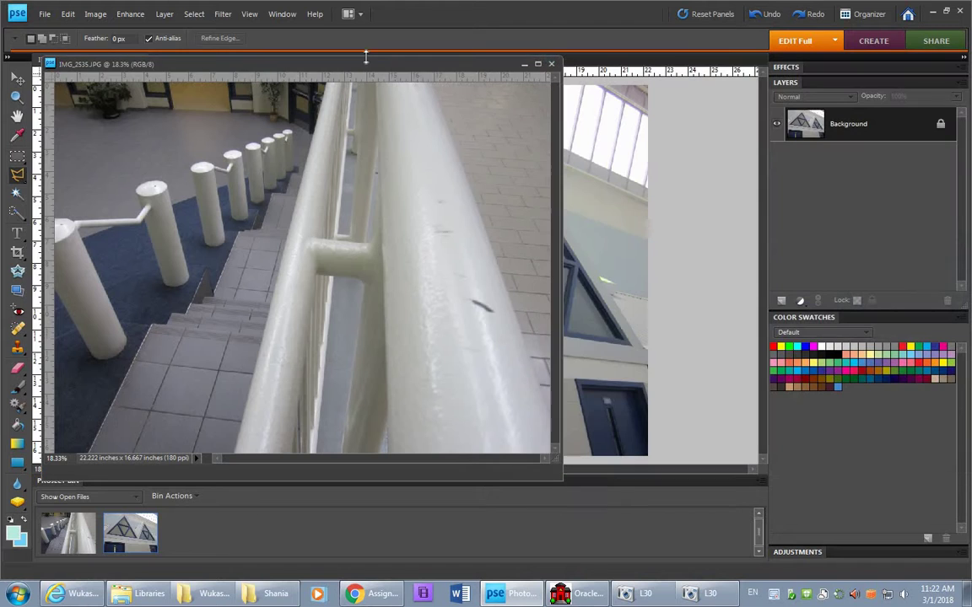
pyautogui.moveTo(353, 69); pyautogui.dragTo(474, 69)
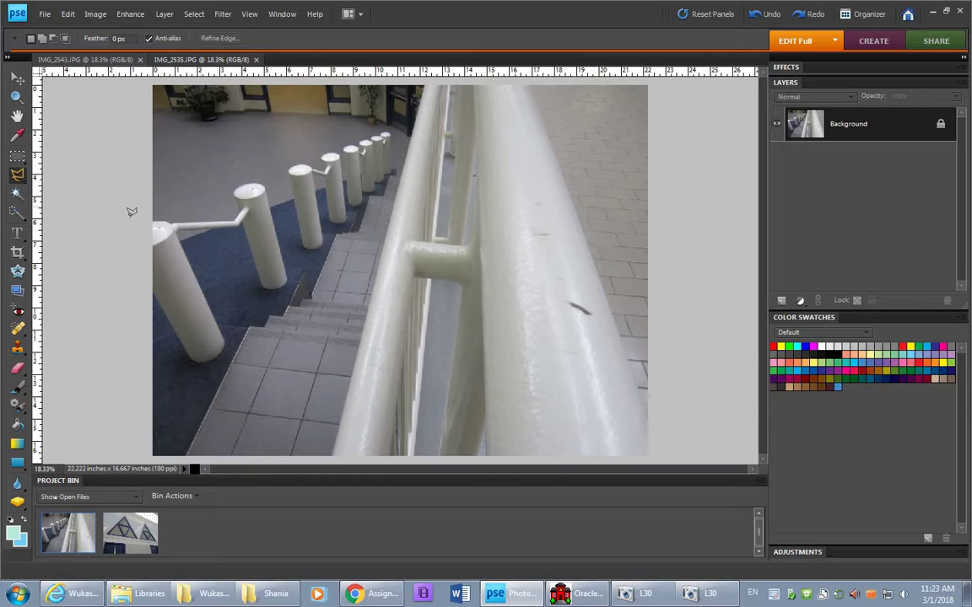
# Step: Set the Crop tool to a width of 8 in, a height of 10 in and a resolution of 300 pixels/inch
pyautogui.click(18, 254)
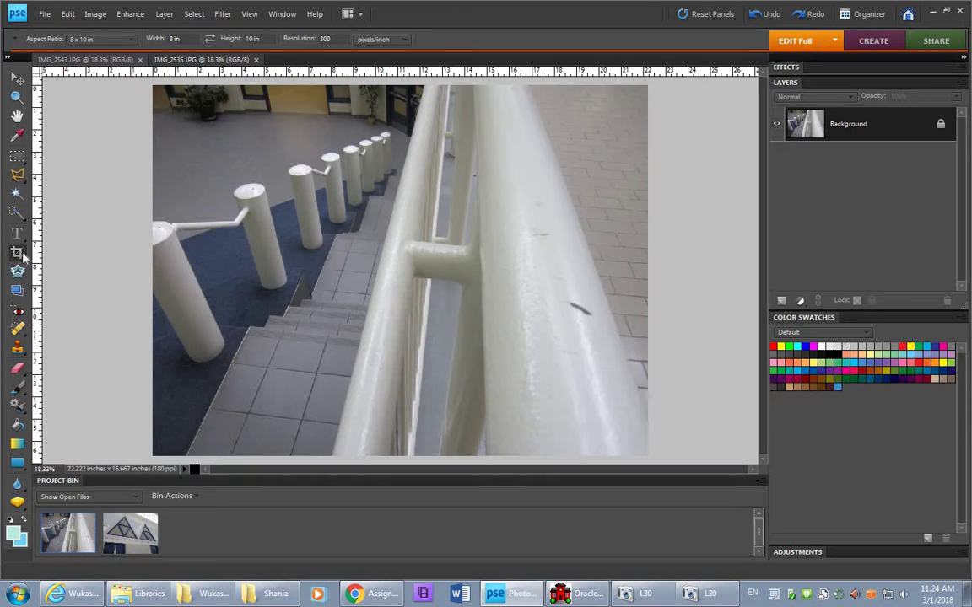
pyautogui.click(84, 40)
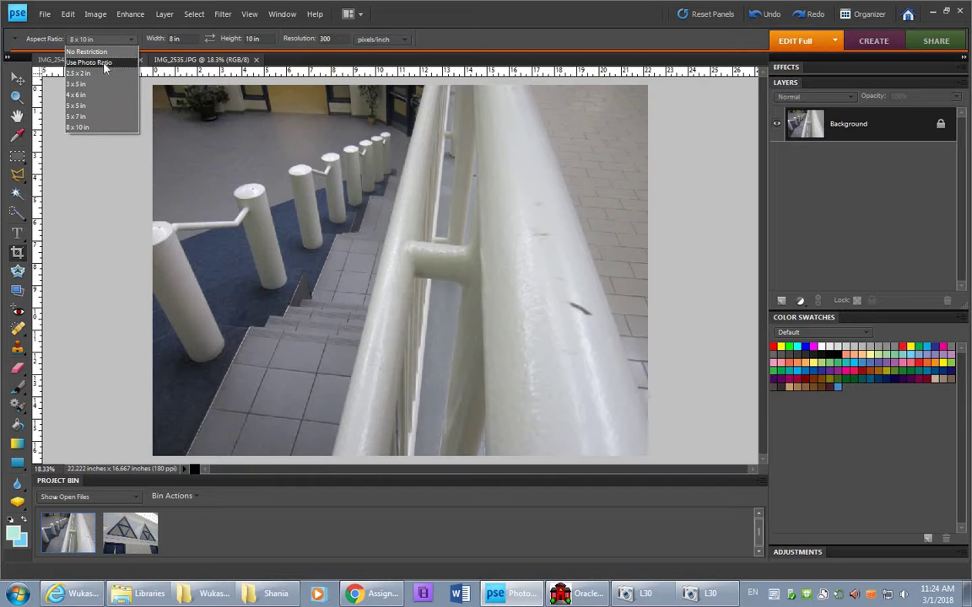
pyautogui.click(107, 52)
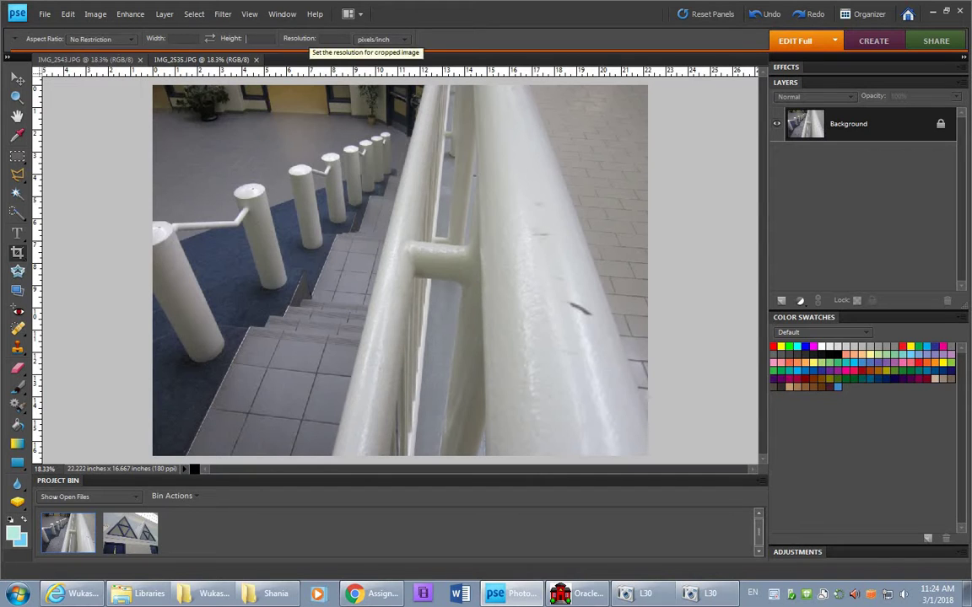
pyautogui.click(253, 38)
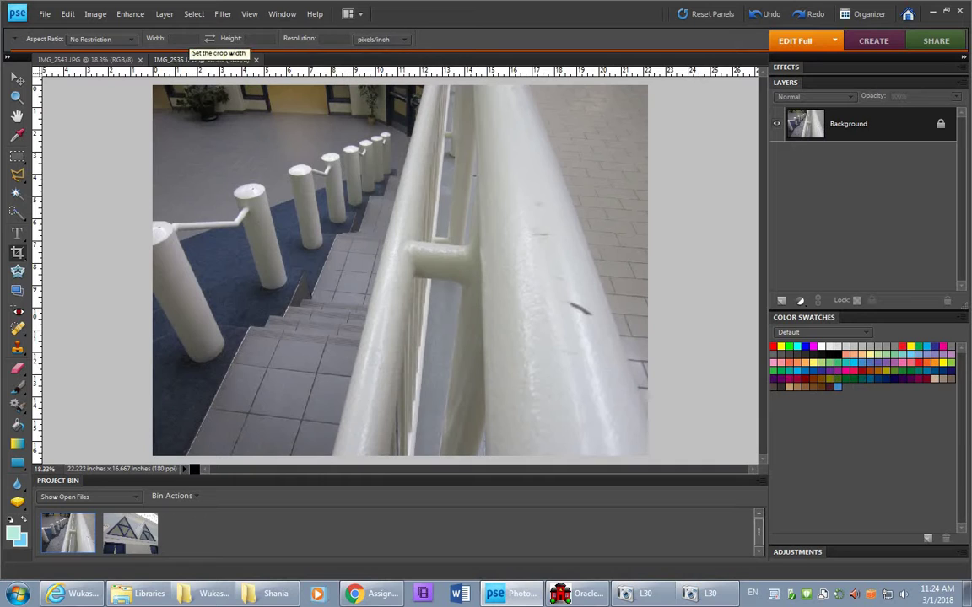
pyautogui.write('8')
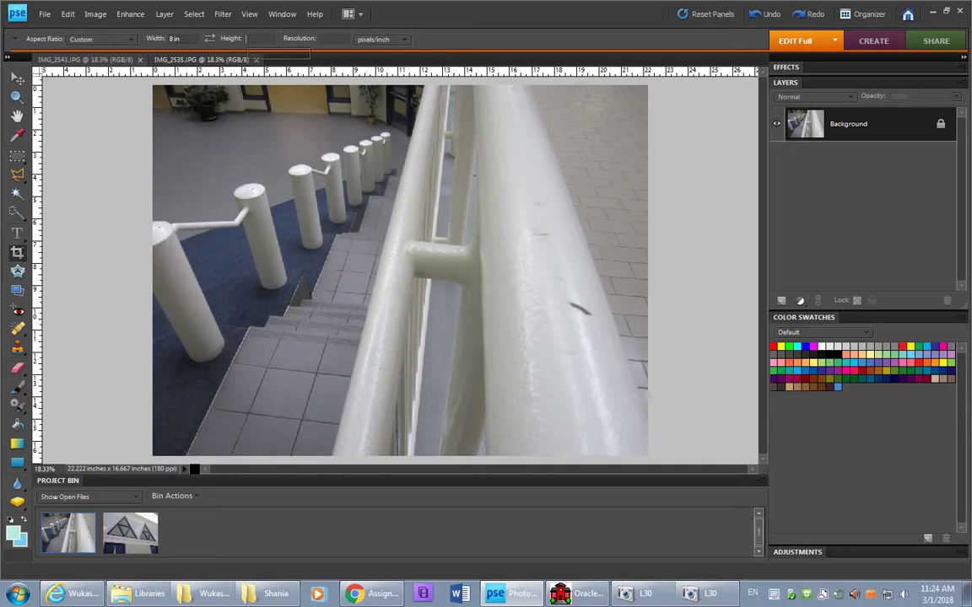
pyautogui.write('10')
pyautogui.write('300')
# Step: Set the crop size to 10 in wide by 8 in high at 300 pixels/inch and place a landscape crop frame over IMG_2535.JPG
pyautogui.click(133, 42)
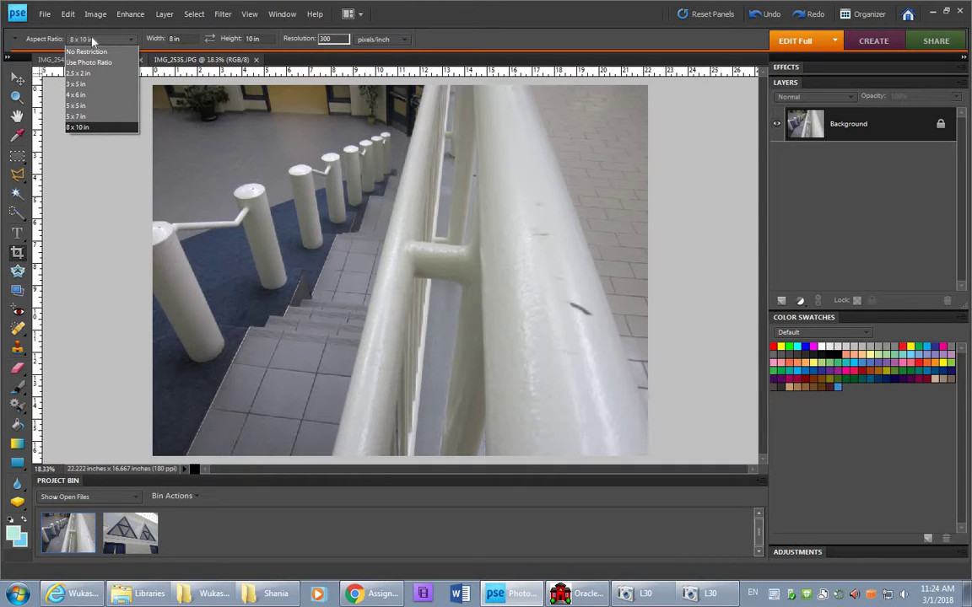
pyautogui.click(83, 35)
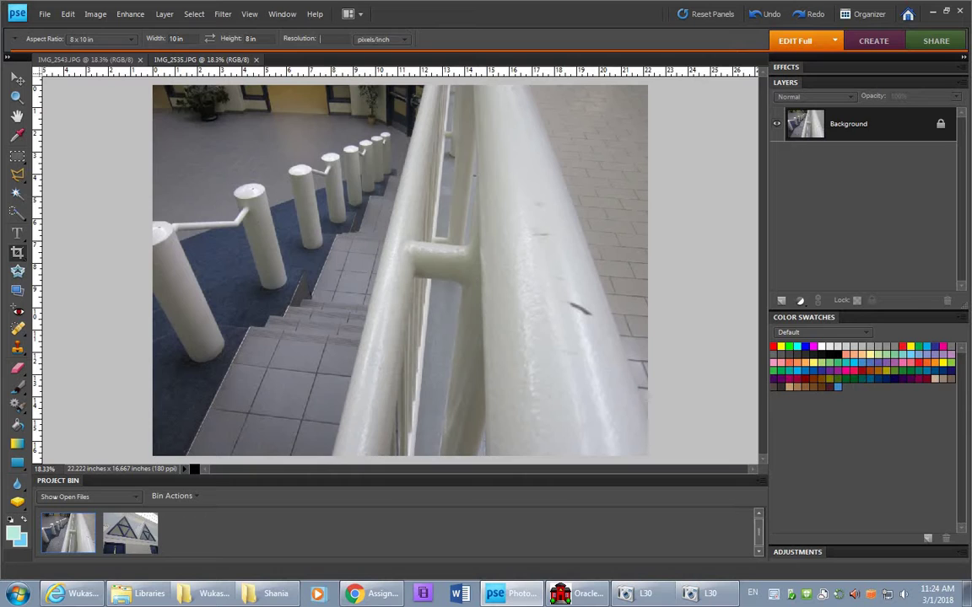
pyautogui.write('300')
pyautogui.moveTo(238, 111)
pyautogui.mouseDown()
pyautogui.moveTo(385, 256)
pyautogui.moveTo(631, 423)
pyautogui.mouseUp()
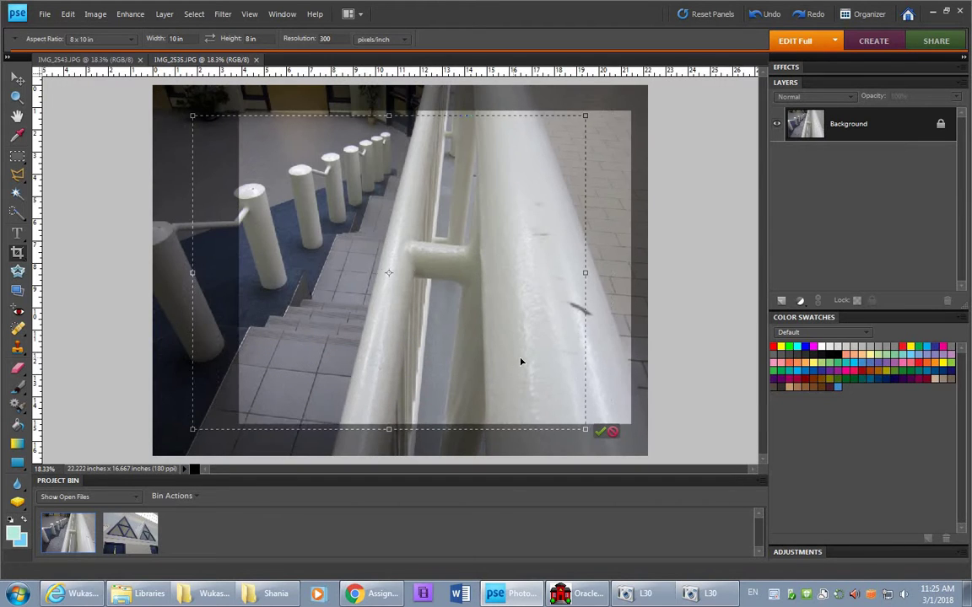
pyautogui.moveTo(521, 358); pyautogui.dragTo(477, 365)
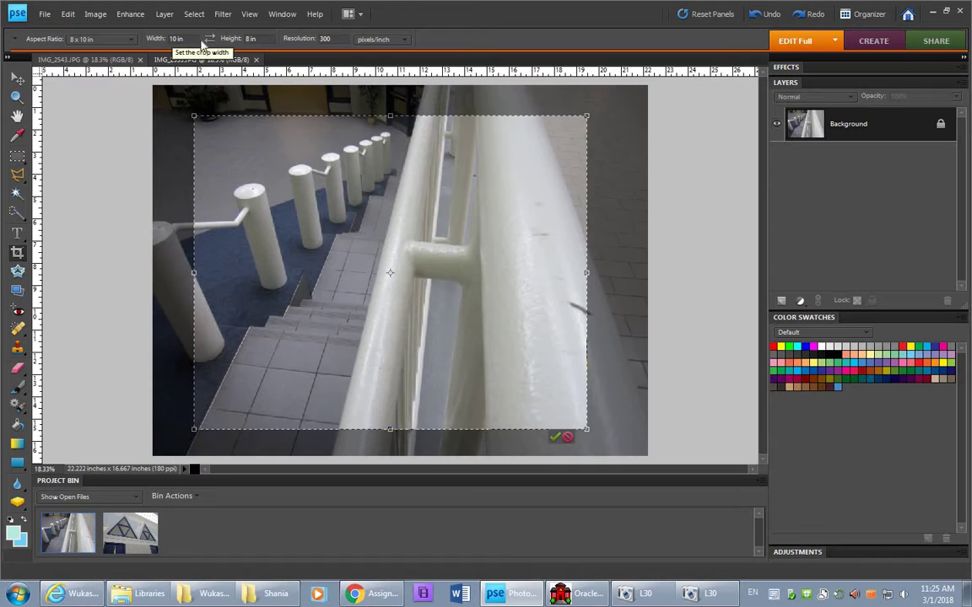
# Step: Swap the crop dimensions to 8 in wide by 10 in high, then shrink and move the frame around the posts and railing
pyautogui.click(210, 39)
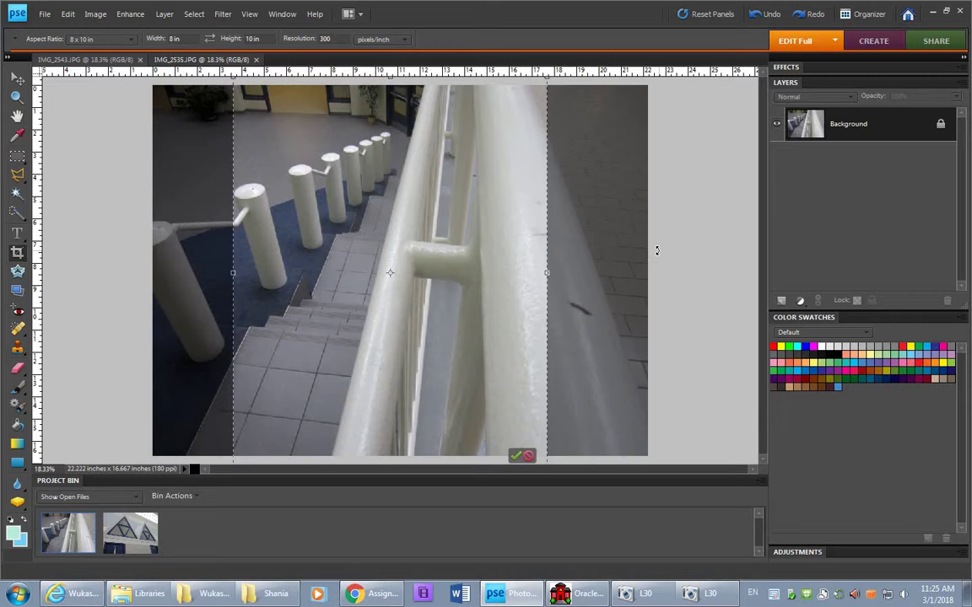
pyautogui.hotkey('ctrl', '-')
pyautogui.hotkey('ctrl', '-')
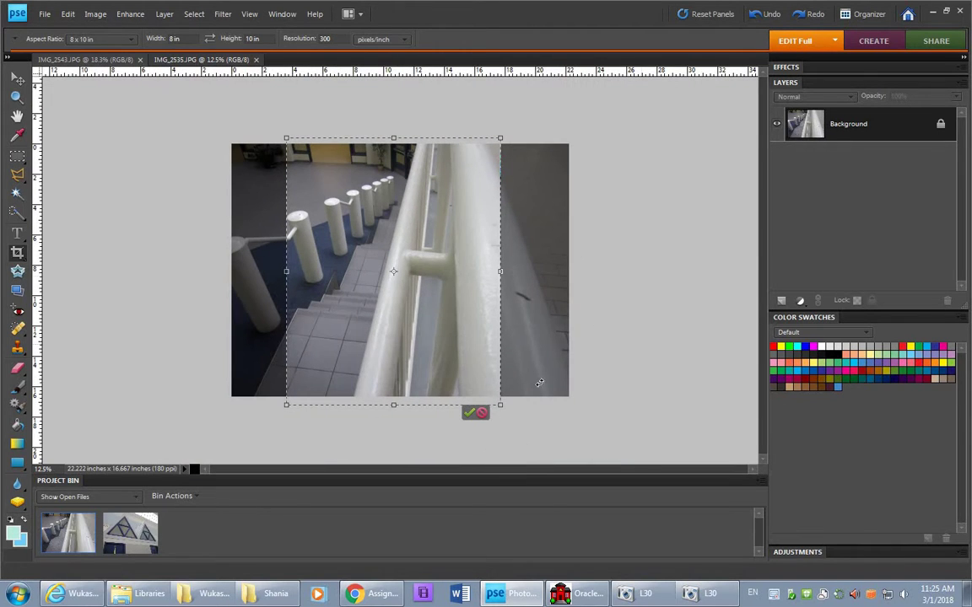
pyautogui.moveTo(499, 404); pyautogui.dragTo(413, 314)
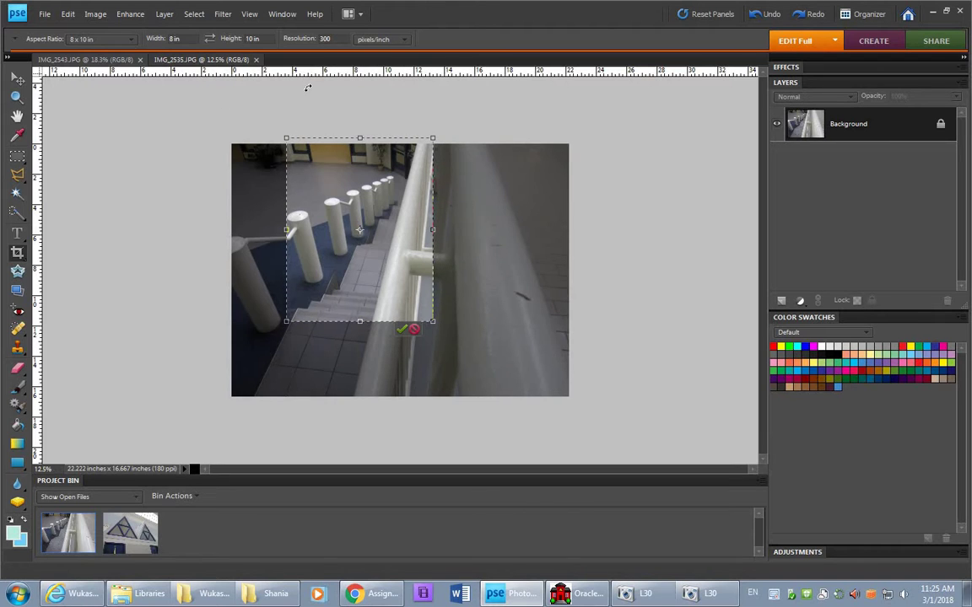
pyautogui.moveTo(375, 205); pyautogui.dragTo(401, 222)
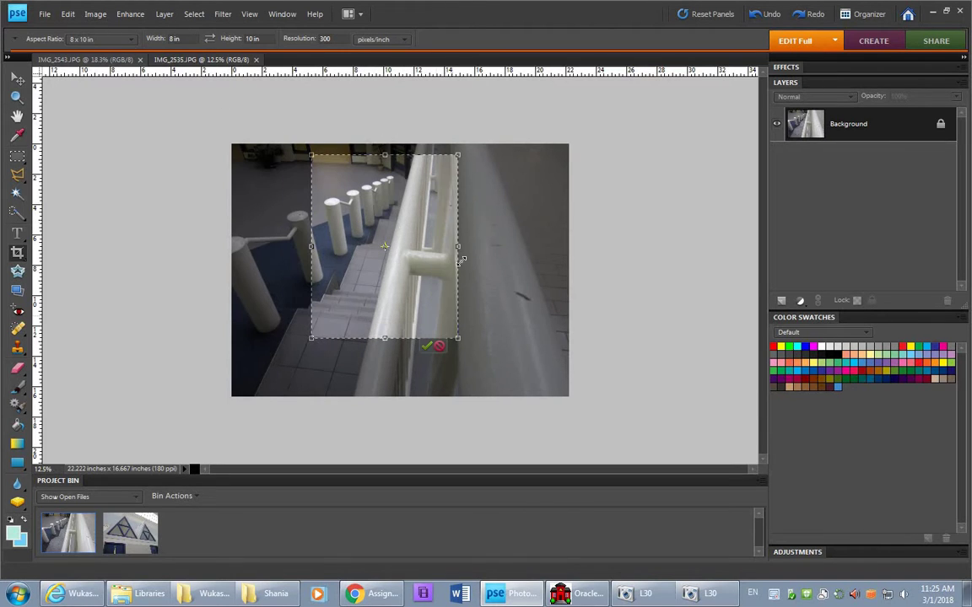
pyautogui.moveTo(459, 247)
pyautogui.mouseDown()
pyautogui.moveTo(482, 247)
pyautogui.moveTo(435, 251)
pyautogui.moveTo(463, 241)
pyautogui.mouseUp()
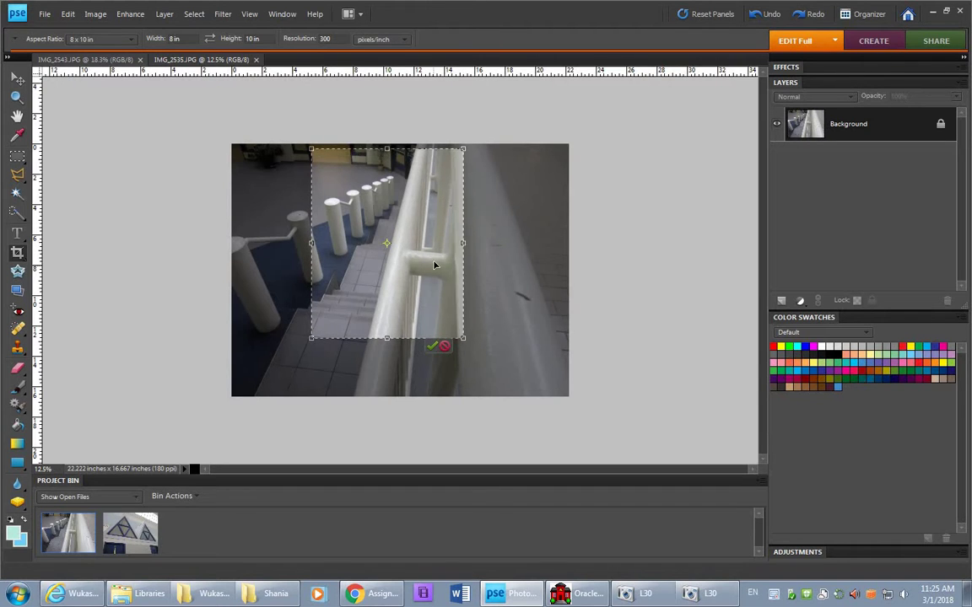
# Step: Enlarge and reposition the portrait crop frame to nearly the full picture height, centred on the railing's crossbar, and apply the crop
pyautogui.moveTo(383, 242); pyautogui.dragTo(377, 249)
pyautogui.moveTo(456, 345); pyautogui.dragTo(492, 390)
pyautogui.moveTo(454, 293); pyautogui.dragTo(490, 309)
pyautogui.moveTo(339, 150); pyautogui.dragTo(329, 145)
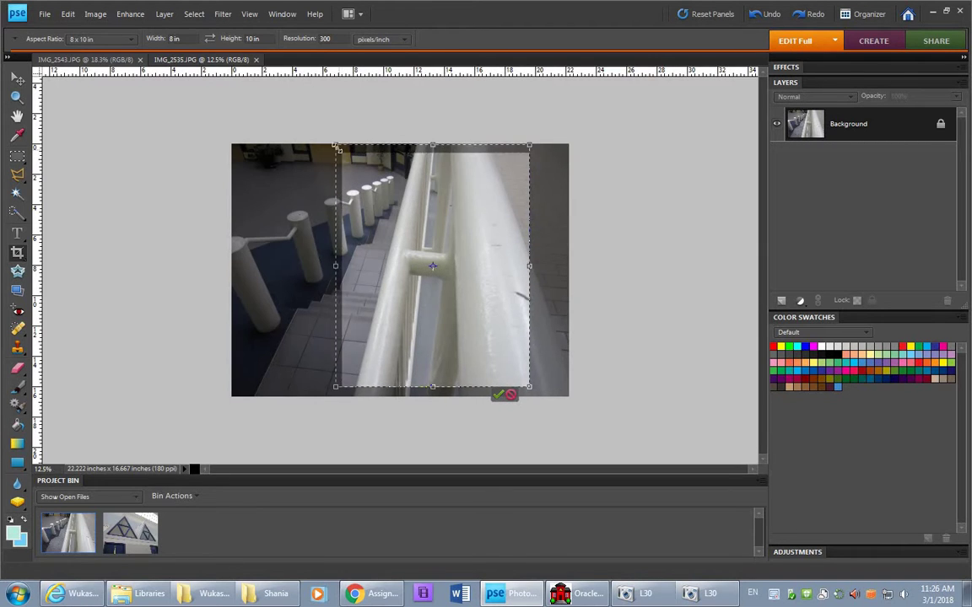
pyautogui.moveTo(452, 265); pyautogui.dragTo(439, 278)
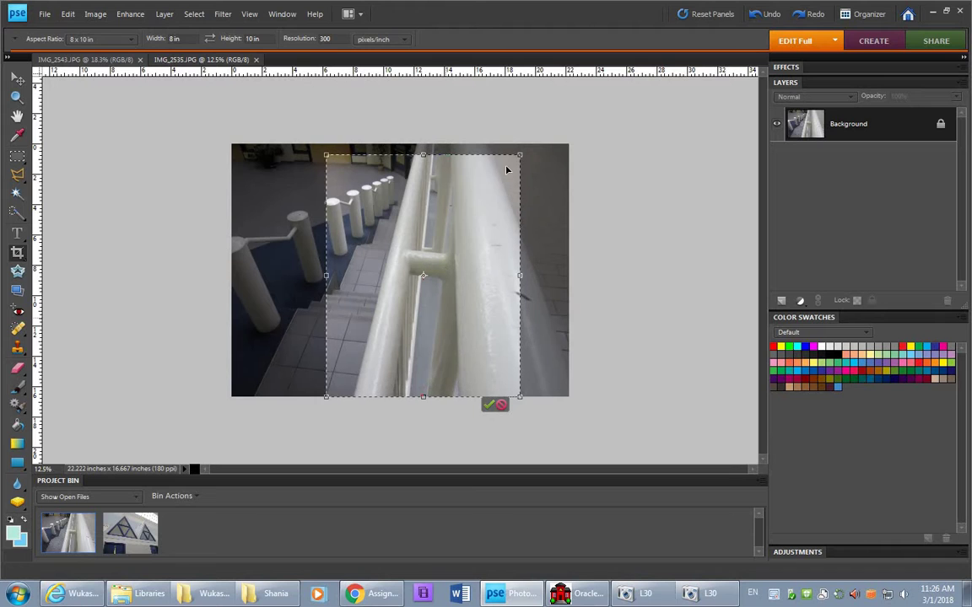
pyautogui.moveTo(520, 155); pyautogui.dragTo(530, 147)
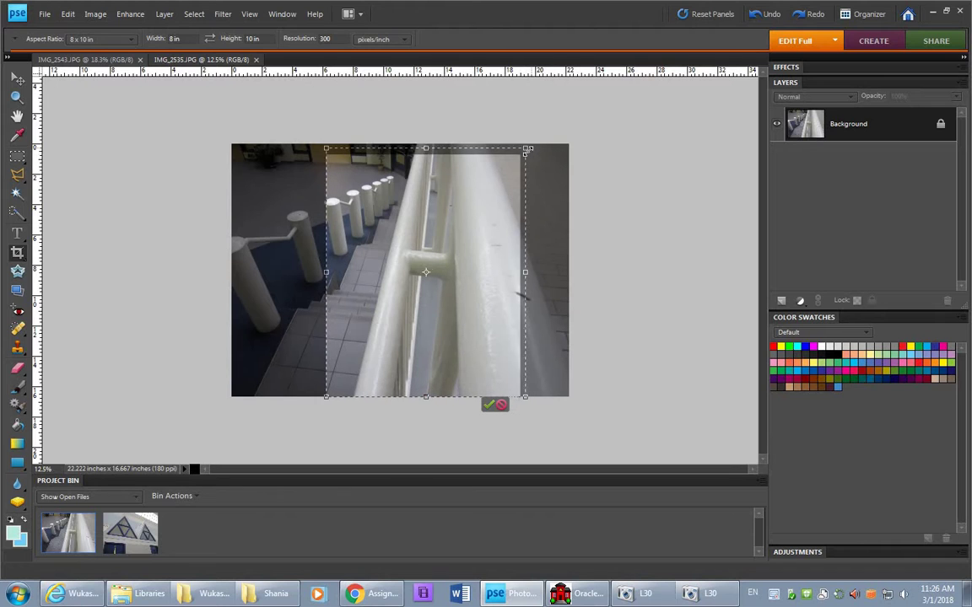
pyautogui.moveTo(486, 235); pyautogui.dragTo(507, 274)
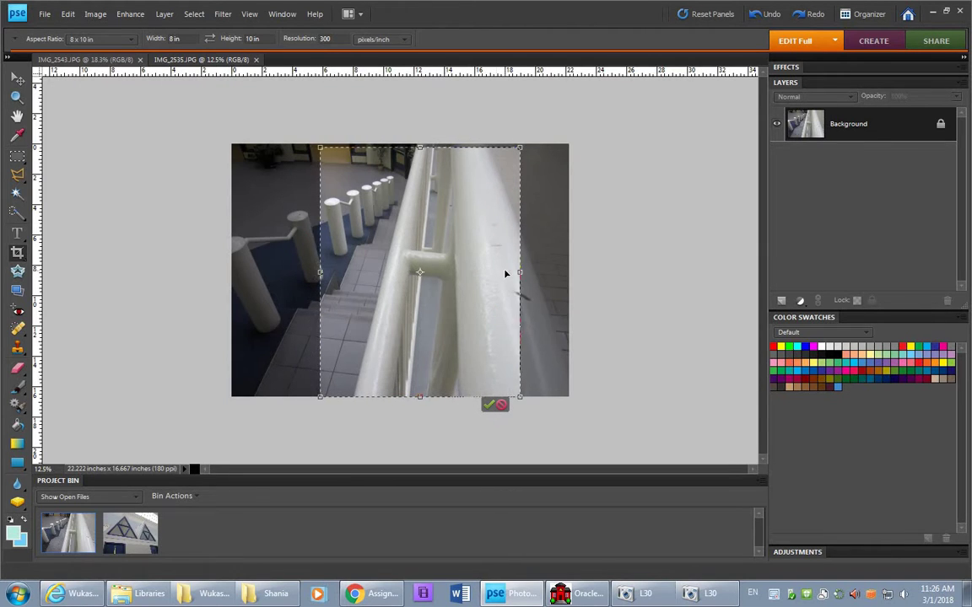
pyautogui.click(489, 406)
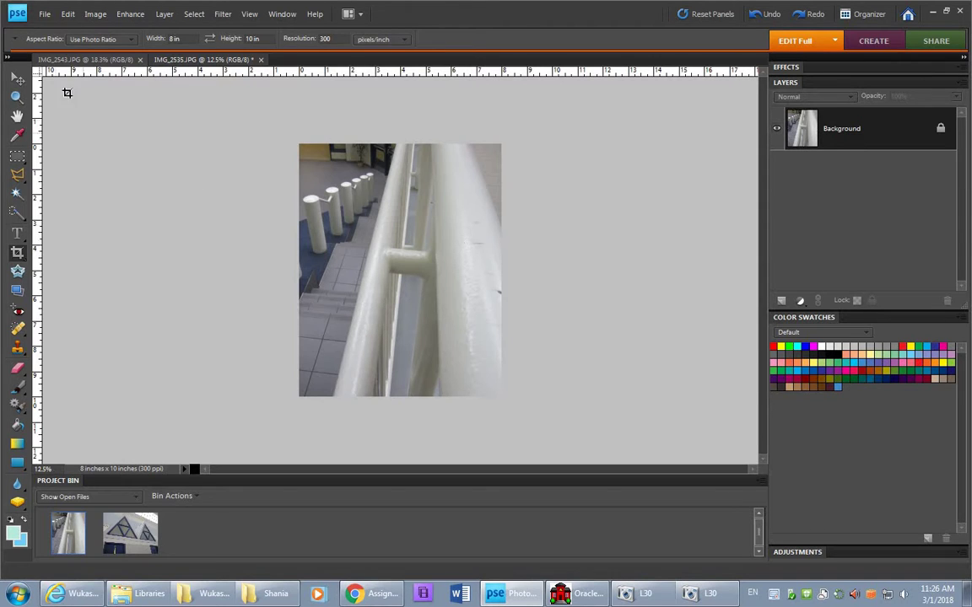
pyautogui.click(126, 14)
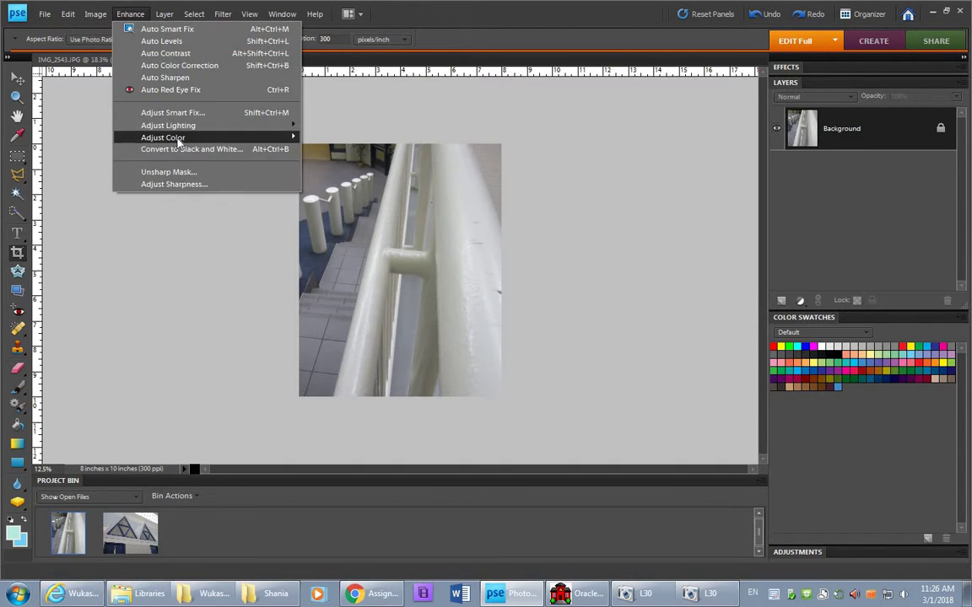
pyautogui.moveTo(179, 128)
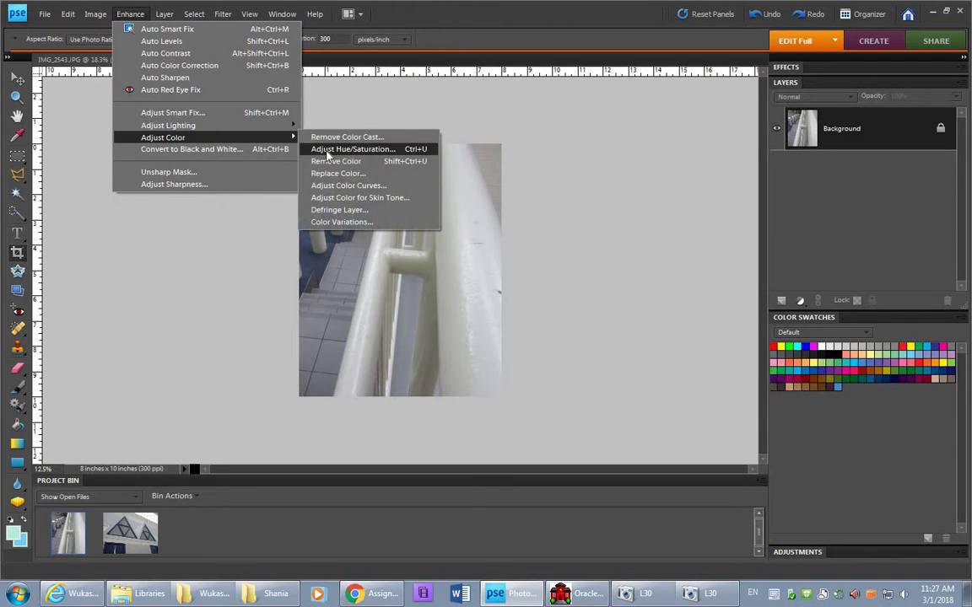
pyautogui.click(607, 269)
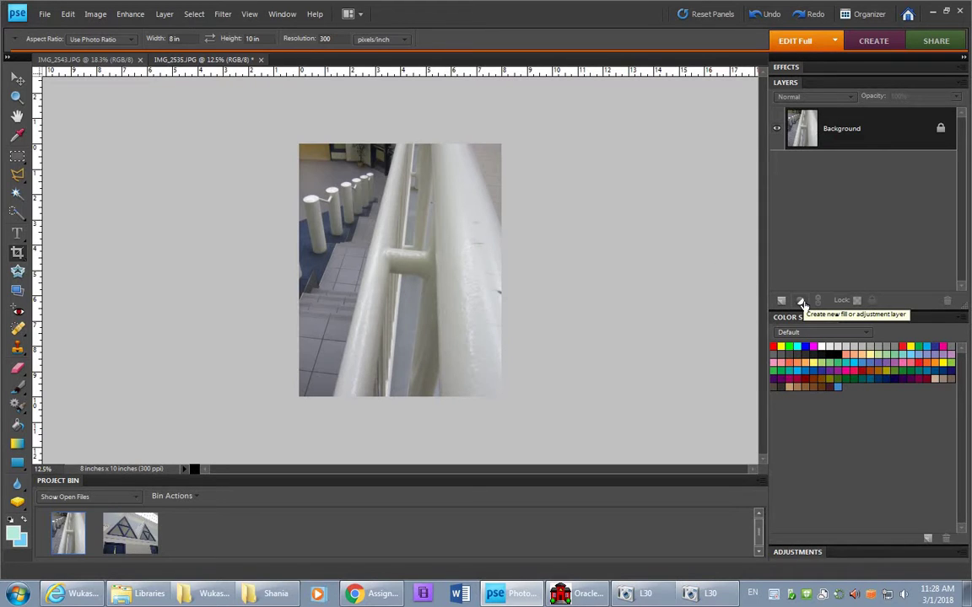
# Step: Apply a Levels adjustment directly to the cropped railing photo with a white input level of 178 and midtones at 2.00
pyautogui.click(133, 15)
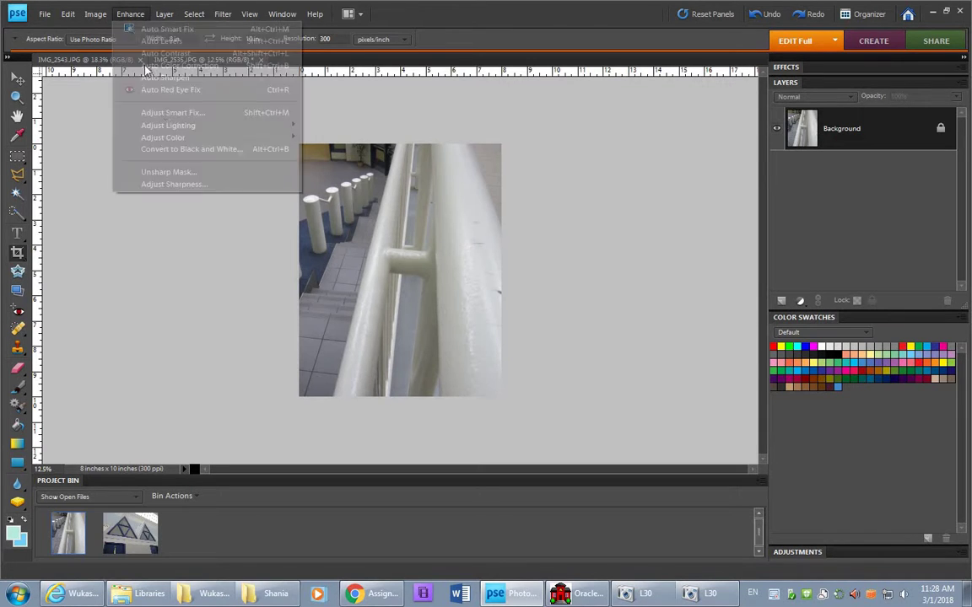
pyautogui.moveTo(224, 131)
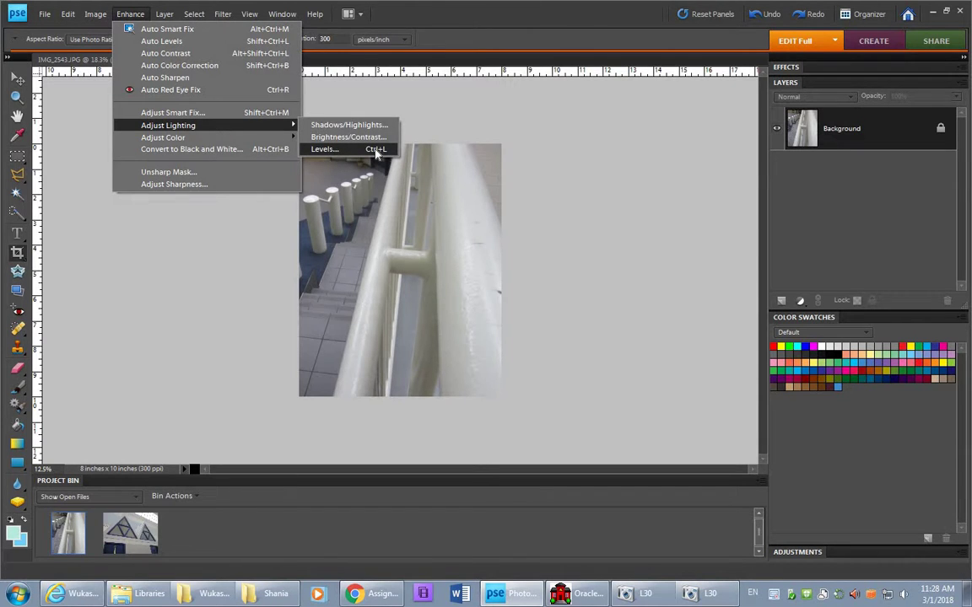
pyautogui.click(377, 152)
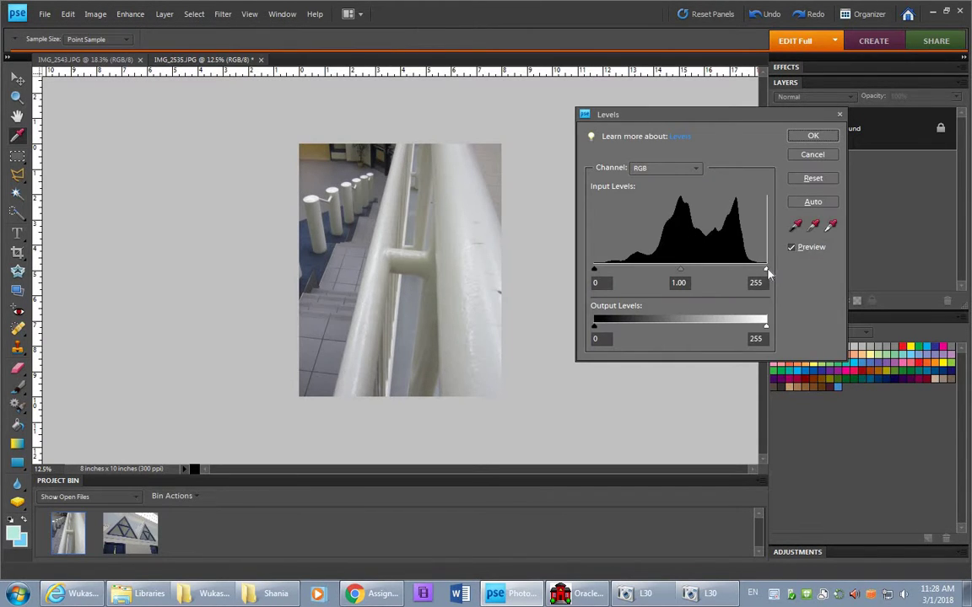
pyautogui.moveTo(766, 269); pyautogui.dragTo(736, 271)
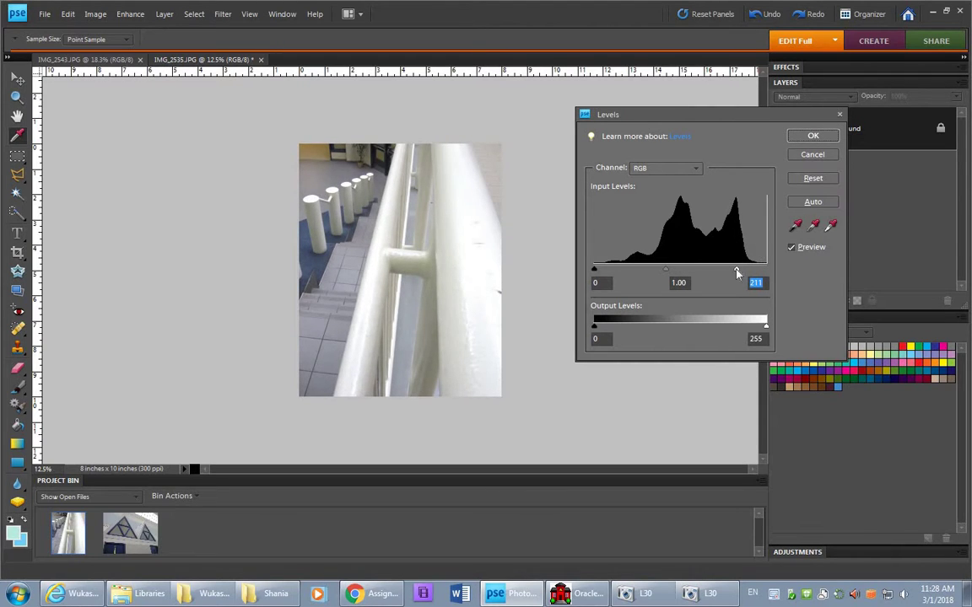
pyautogui.moveTo(737, 271); pyautogui.dragTo(714, 271)
pyautogui.moveTo(656, 274); pyautogui.dragTo(626, 273)
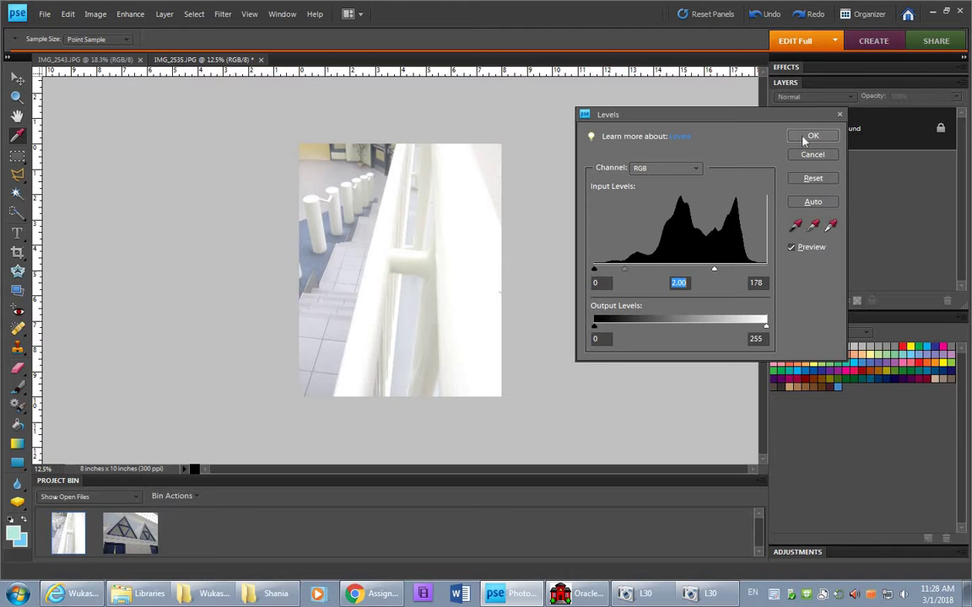
pyautogui.click(812, 137)
pyautogui.press('c')
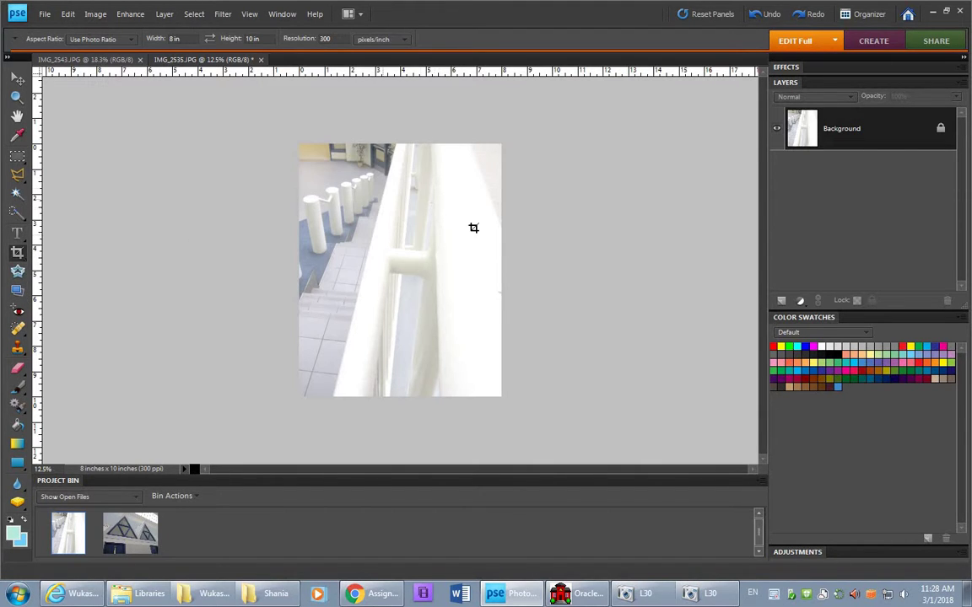
# Step: Raise the photo's saturation to +52 with a direct Hue/Saturation adjustment
pyautogui.click(125, 13)
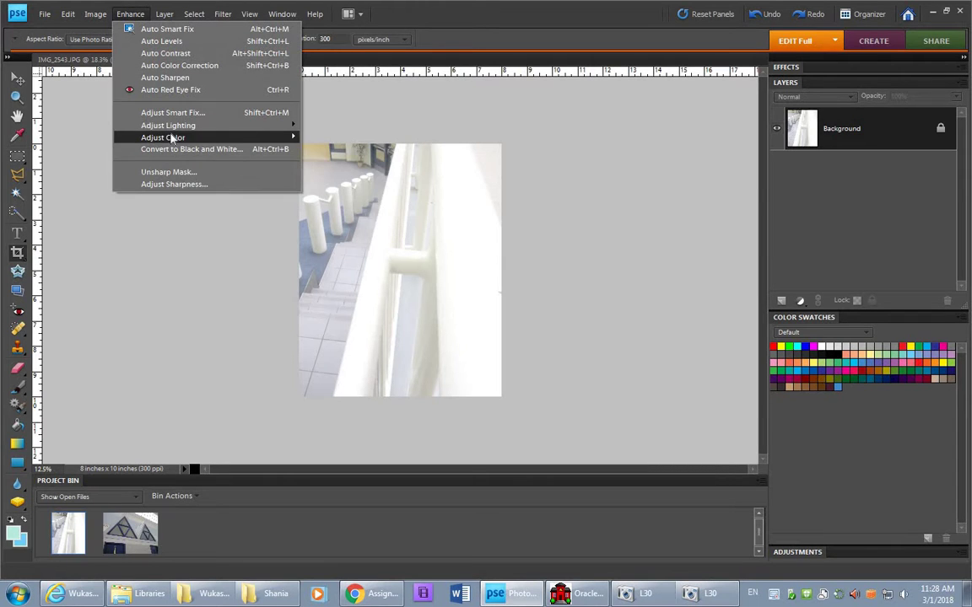
pyautogui.moveTo(169, 136)
pyautogui.click(340, 149)
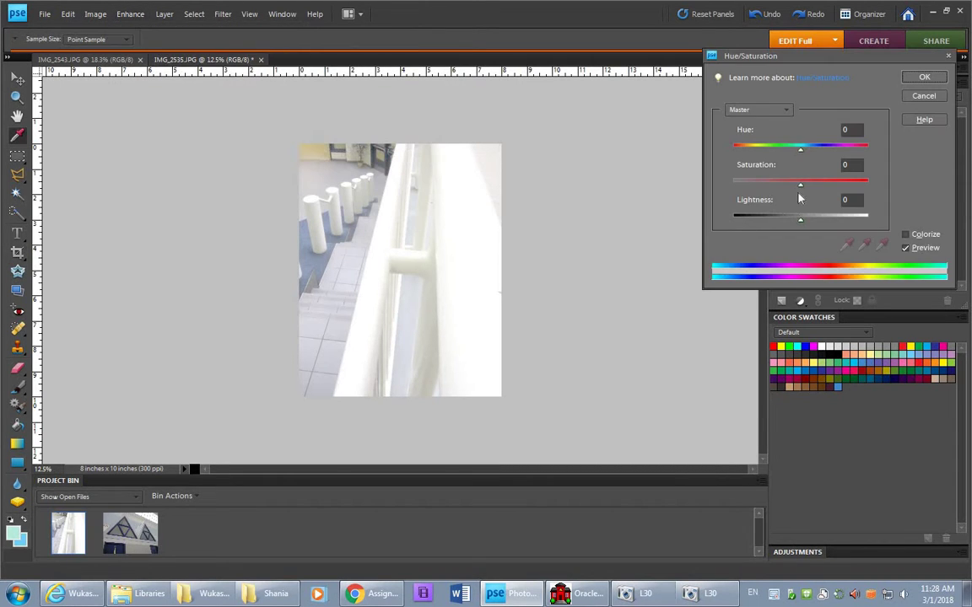
pyautogui.moveTo(799, 186); pyautogui.dragTo(814, 187)
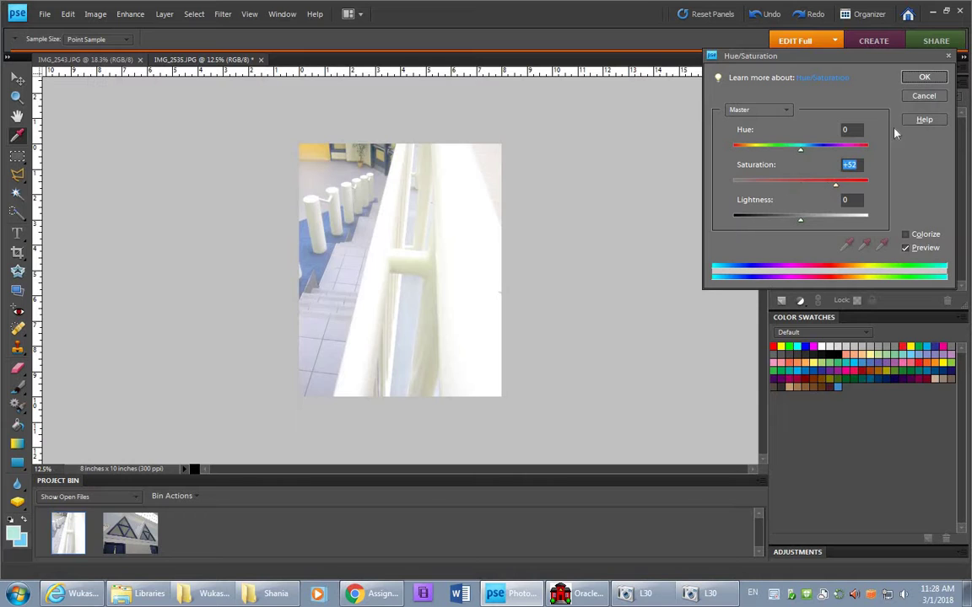
pyautogui.click(922, 77)
pyautogui.press('c')
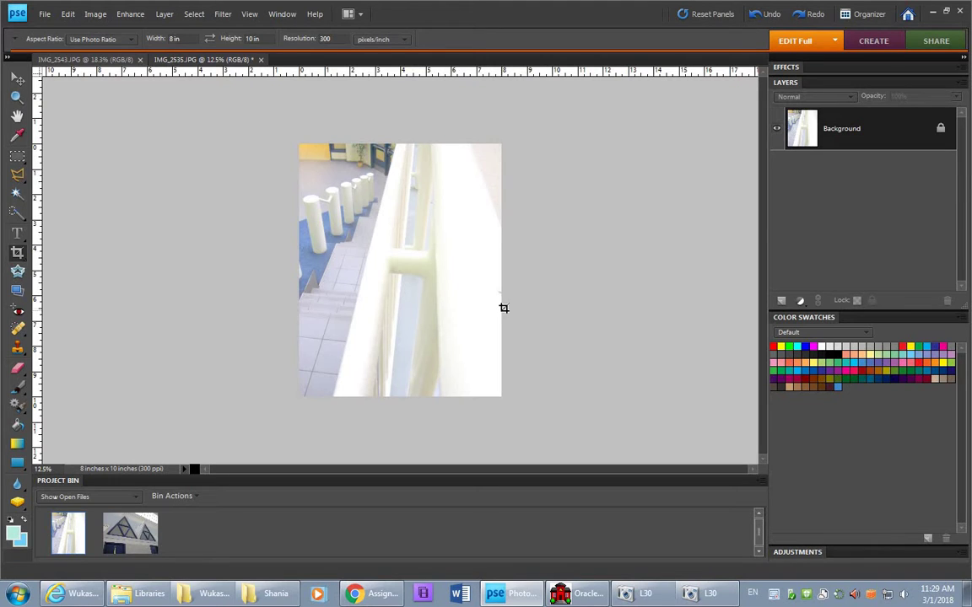
# Step: Try a midtone level of 0.29 in Levels, cancel it and undo the direct Levels and Hue/Saturation changes
pyautogui.click(131, 14)
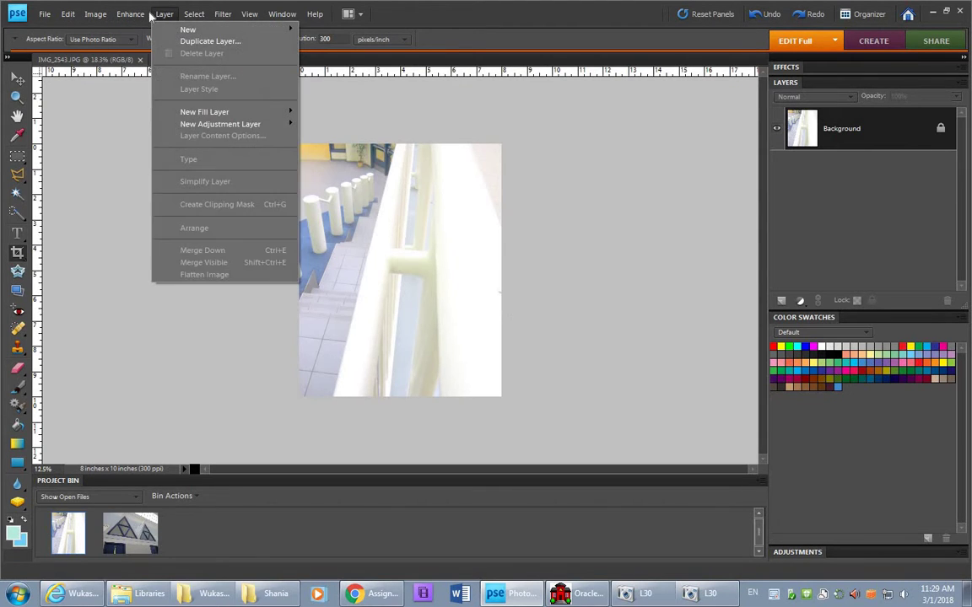
pyautogui.click(138, 17)
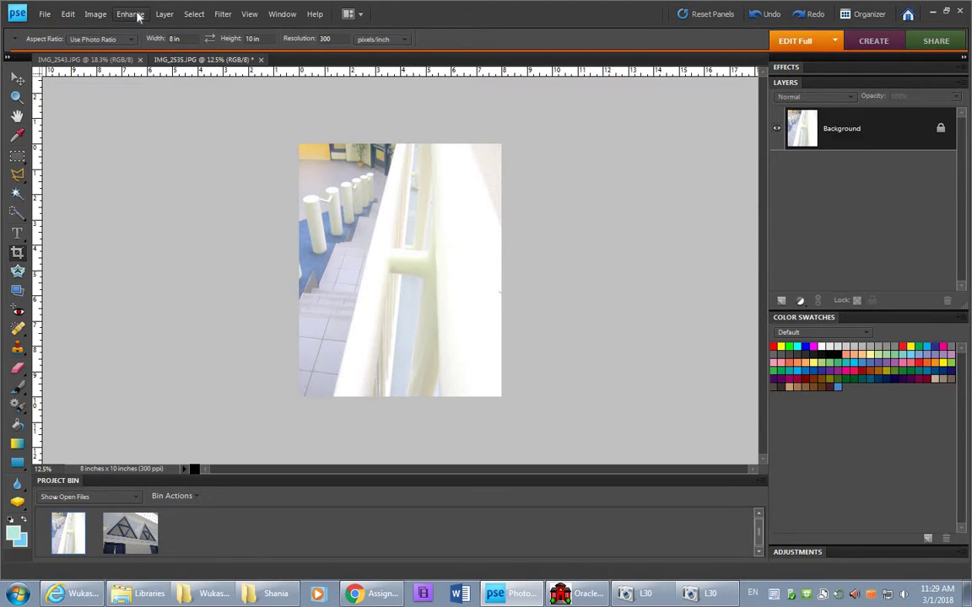
pyautogui.hotkey('ctrl', 'l')
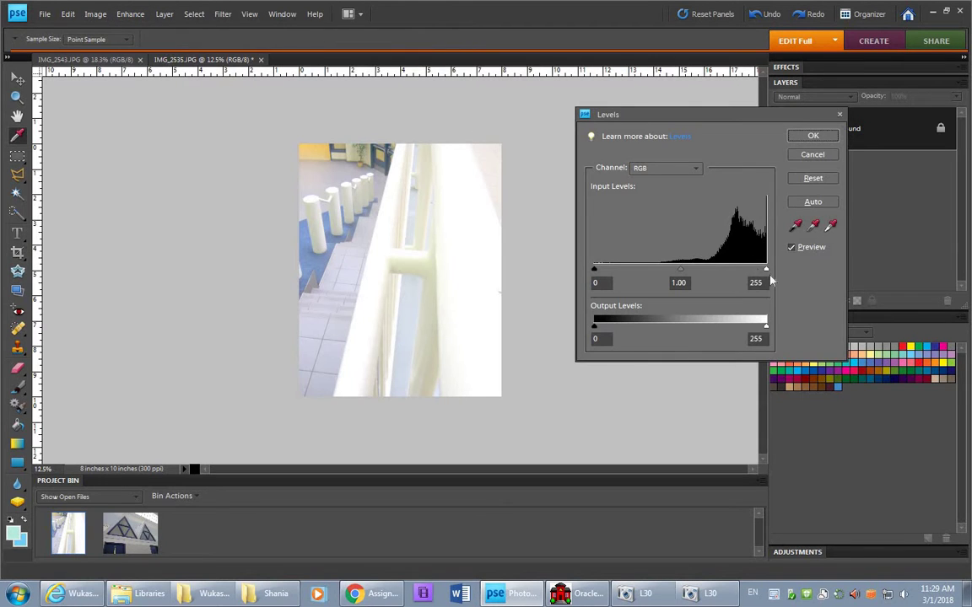
pyautogui.moveTo(766, 270); pyautogui.dragTo(734, 270)
pyautogui.hotkey('ctrl', 'z')
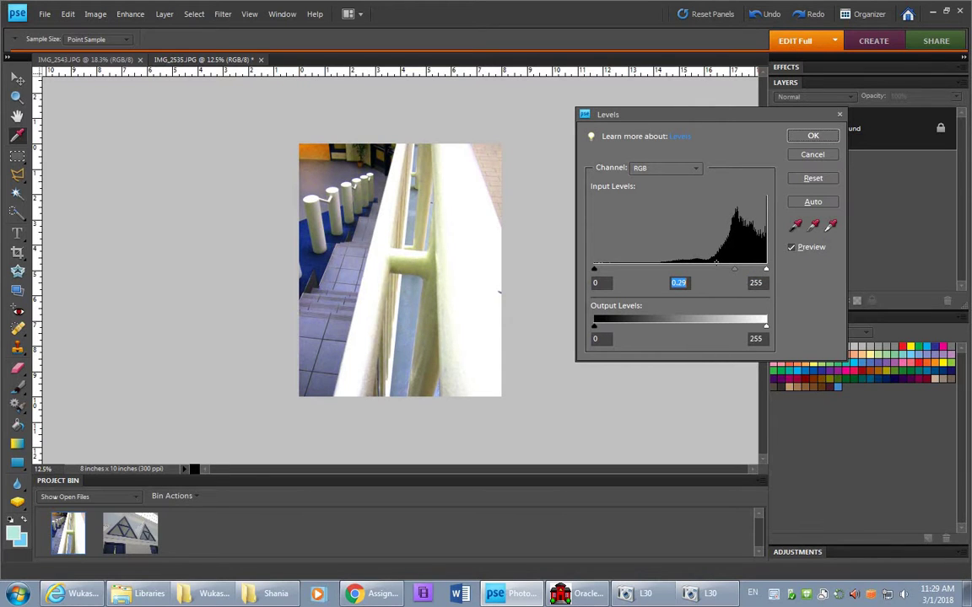
pyautogui.click(811, 155)
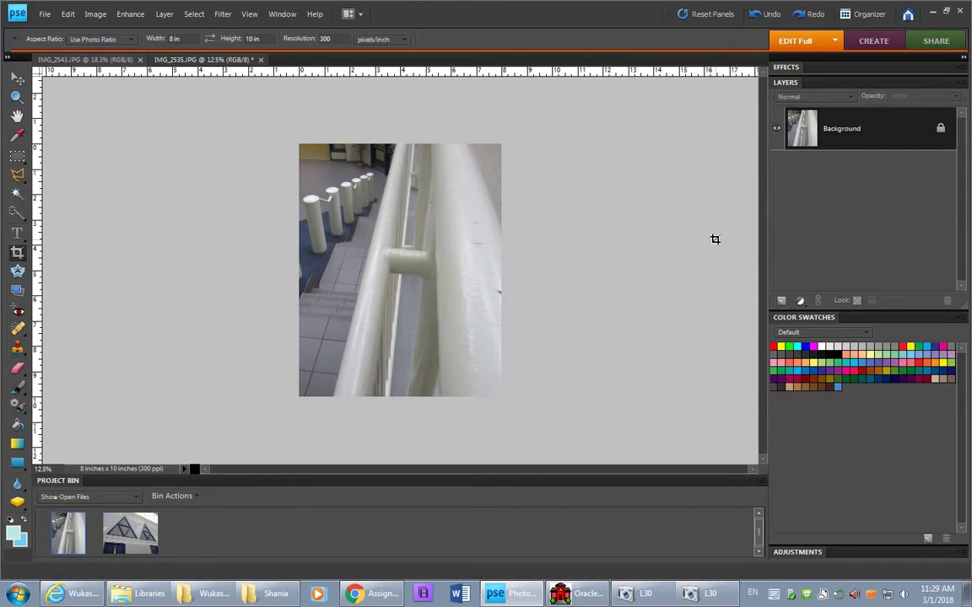
# Step: Add a Levels adjustment layer above the background with input levels of 14 for shadows, 0.96 for midtones and 227 for highlights
pyautogui.click(801, 302)
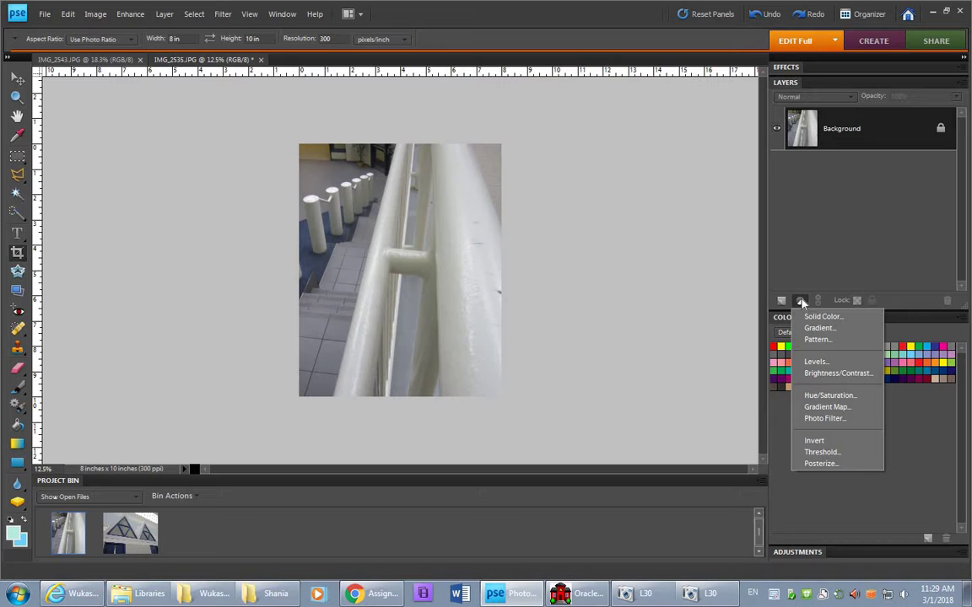
pyautogui.click(831, 362)
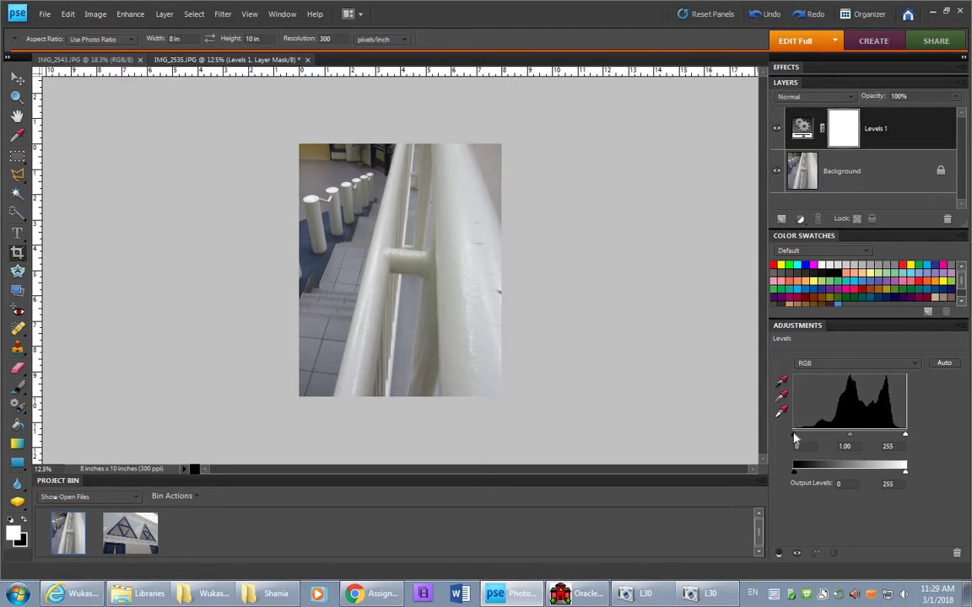
pyautogui.moveTo(796, 438)
pyautogui.mouseDown()
pyautogui.moveTo(818, 437)
pyautogui.moveTo(799, 438)
pyautogui.moveTo(810, 438)
pyautogui.mouseUp()
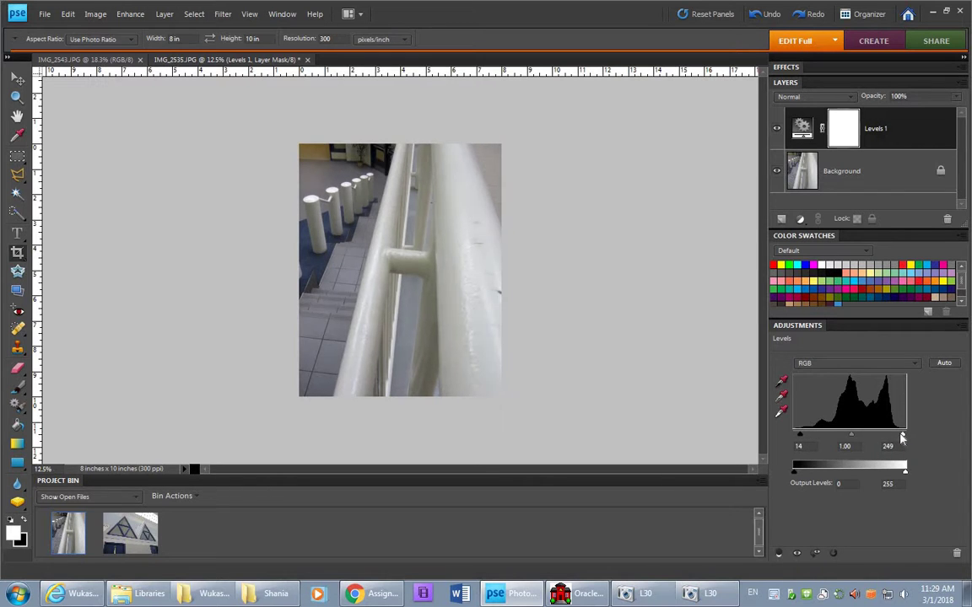
pyautogui.moveTo(904, 435); pyautogui.dragTo(895, 438)
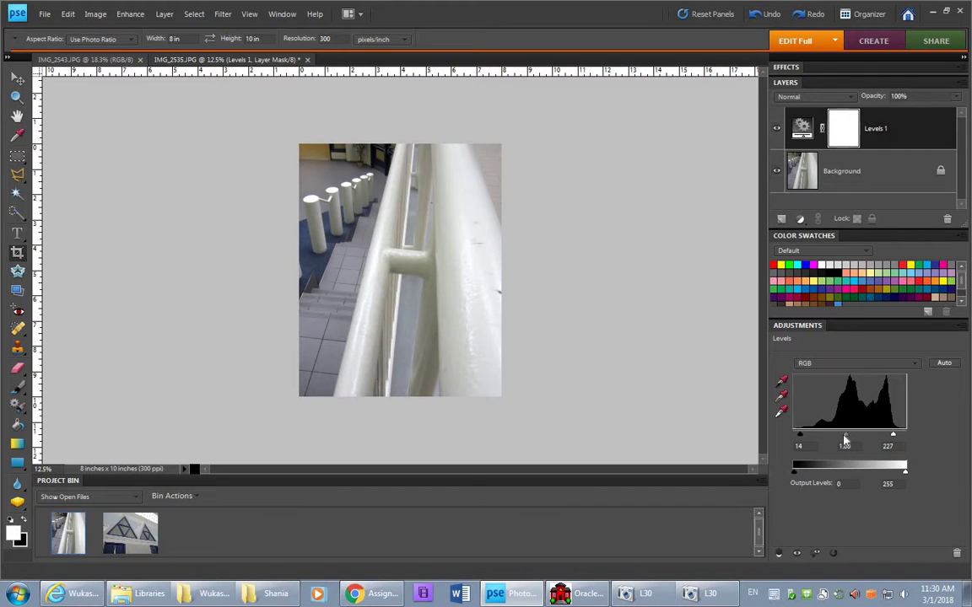
pyautogui.moveTo(847, 440); pyautogui.dragTo(848, 439)
# Step: Collapse the colour swatches to give the layer list more room, keeping the Levels settings expanded
pyautogui.click(800, 326)
pyautogui.click(803, 236)
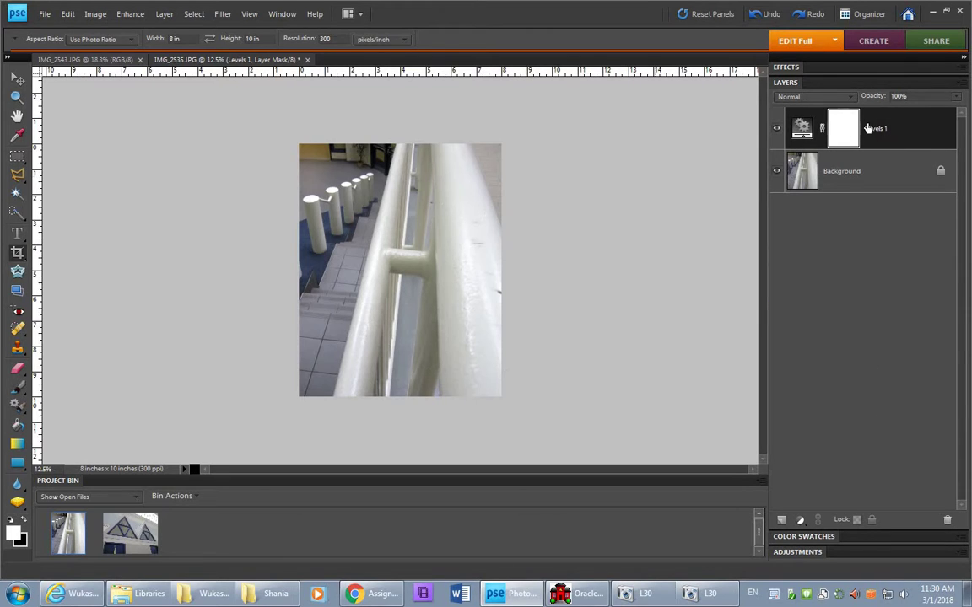
pyautogui.click(795, 553)
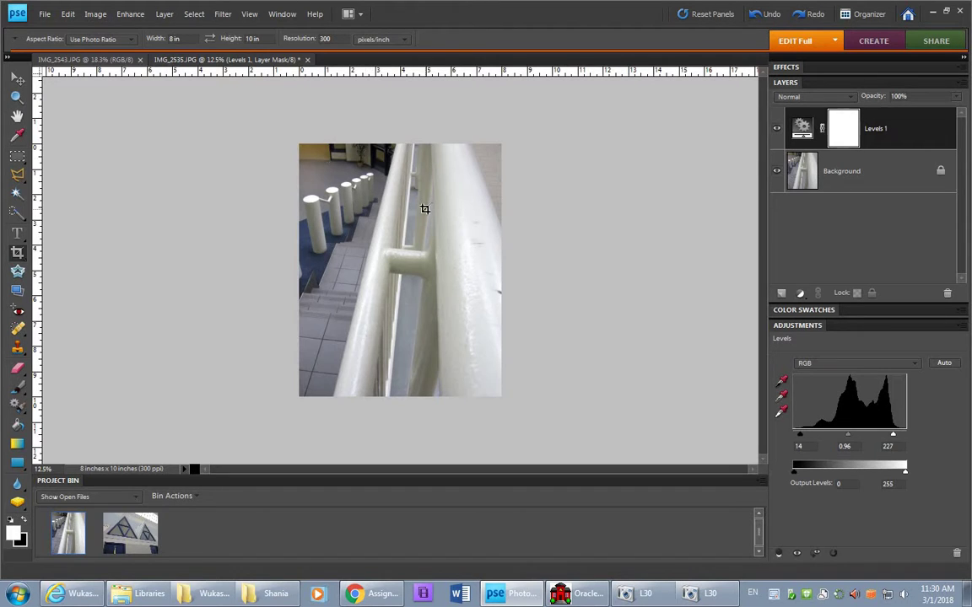
# Step: Select the triangular brick area beyond the thick railing in the photo's upper-right corner with the Polygonal Lasso
pyautogui.click(18, 178)
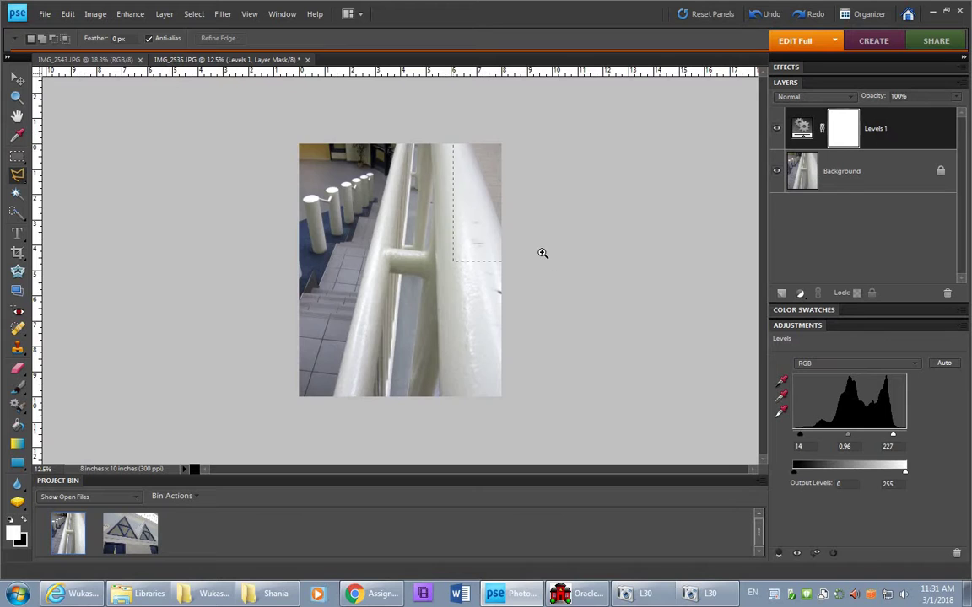
pyautogui.scroll(5, 487, 226)
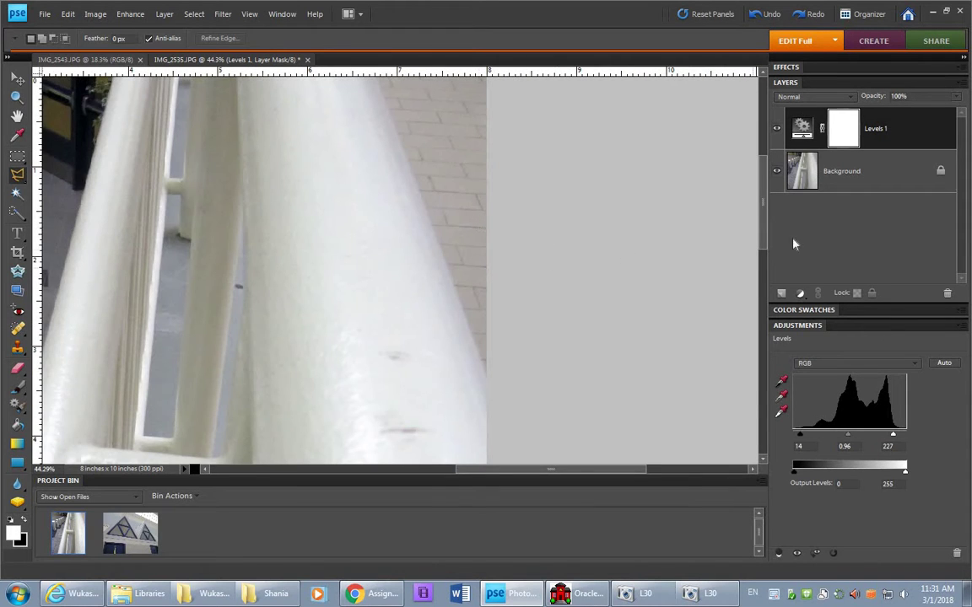
pyautogui.moveTo(766, 226); pyautogui.dragTo(763, 206)
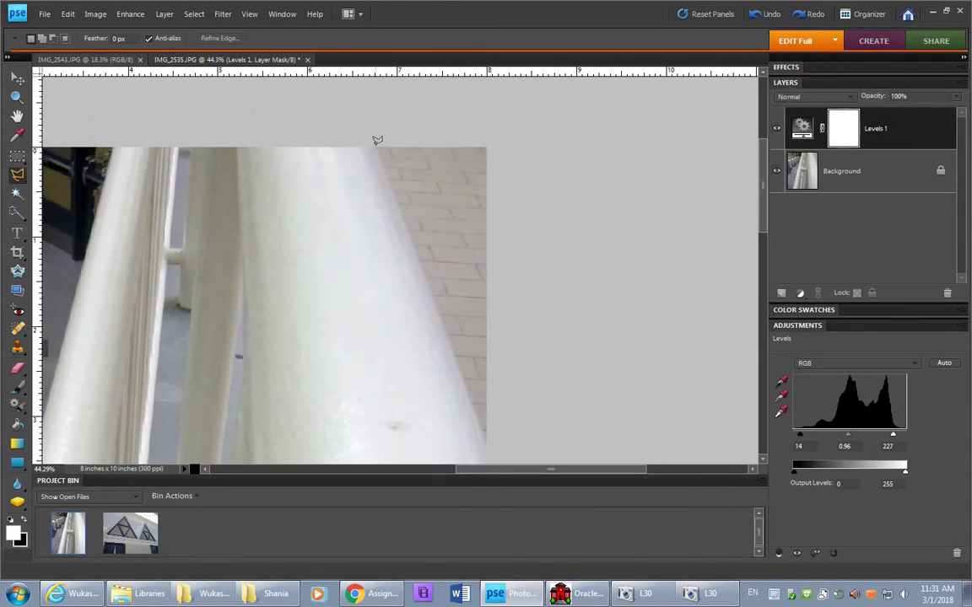
pyautogui.click(375, 147)
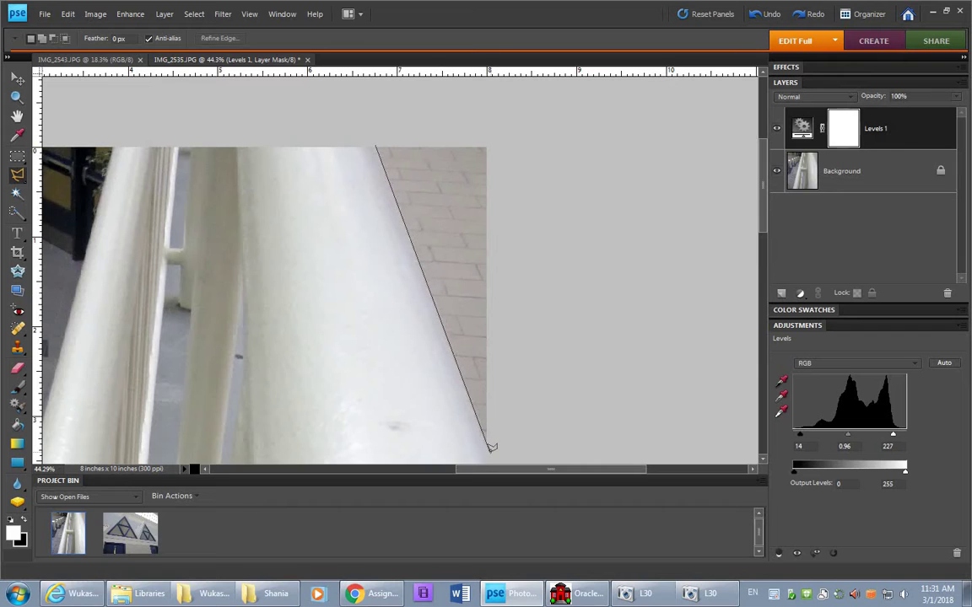
pyautogui.click(377, 141)
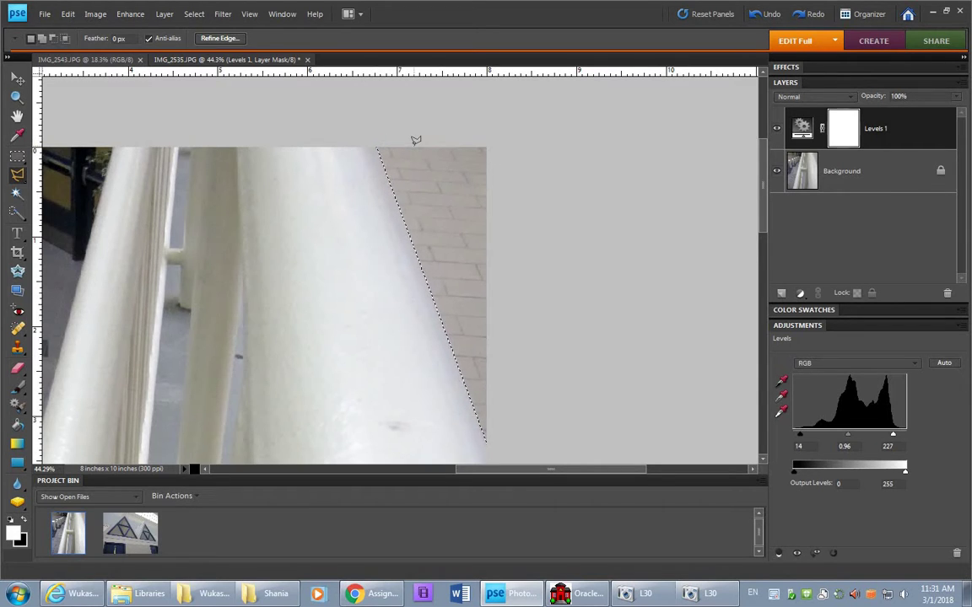
pyautogui.hotkey('ctrl', '0')
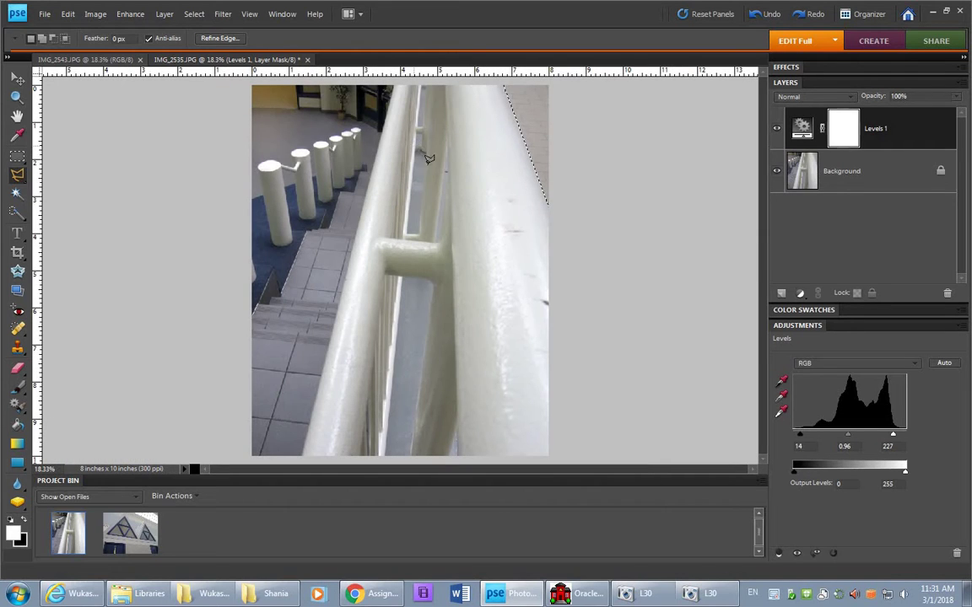
# Step: Add a second Levels adjustment layer masked to the selected brick area and set its midtones to 0.84
pyautogui.click(800, 292)
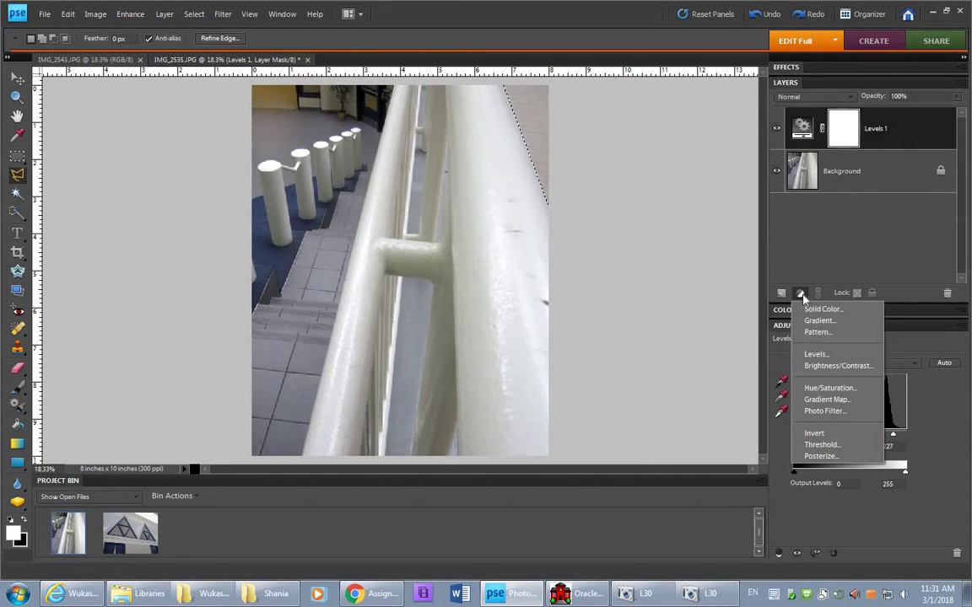
pyautogui.click(816, 354)
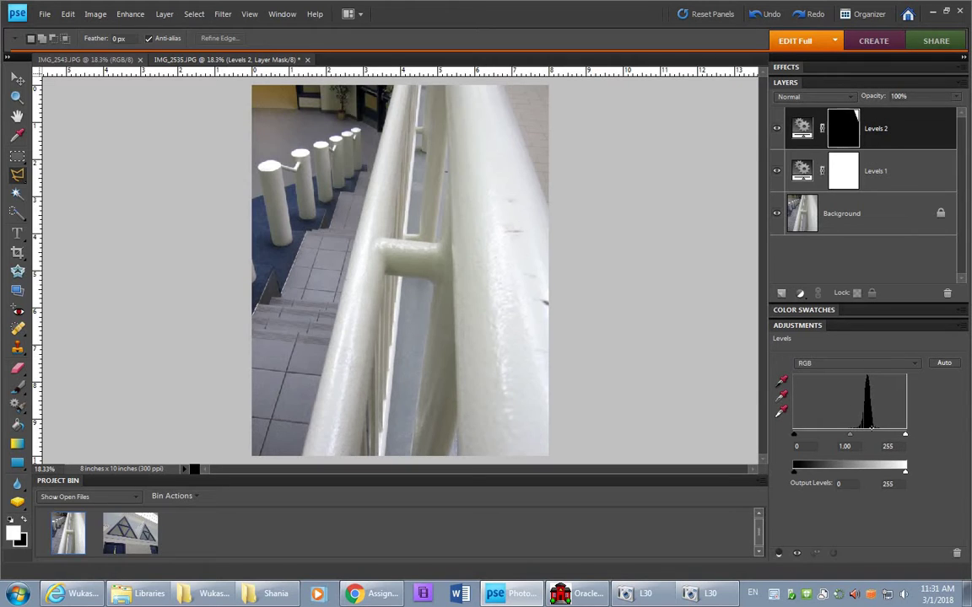
pyautogui.moveTo(850, 439); pyautogui.dragTo(862, 439)
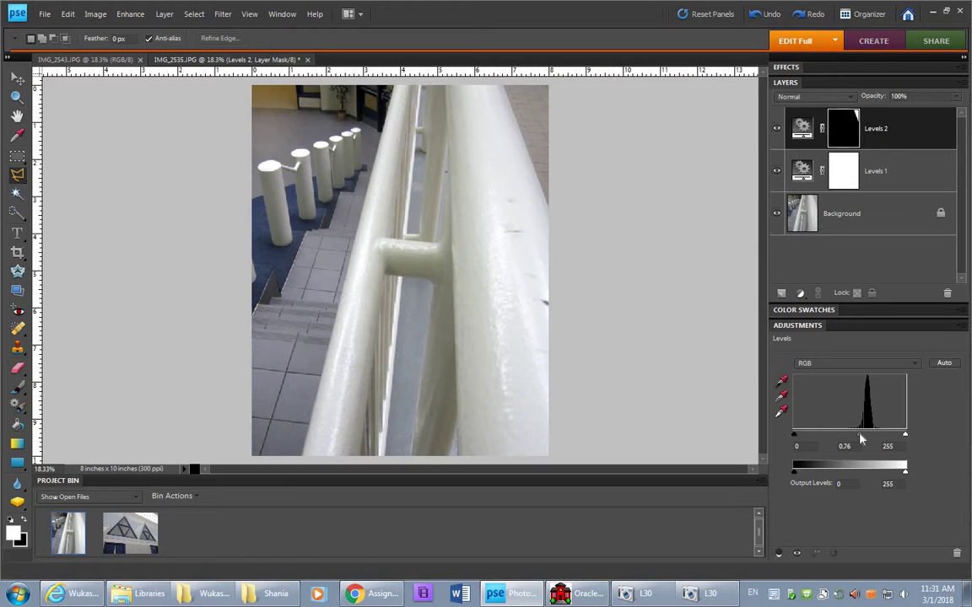
pyautogui.moveTo(861, 438); pyautogui.dragTo(855, 440)
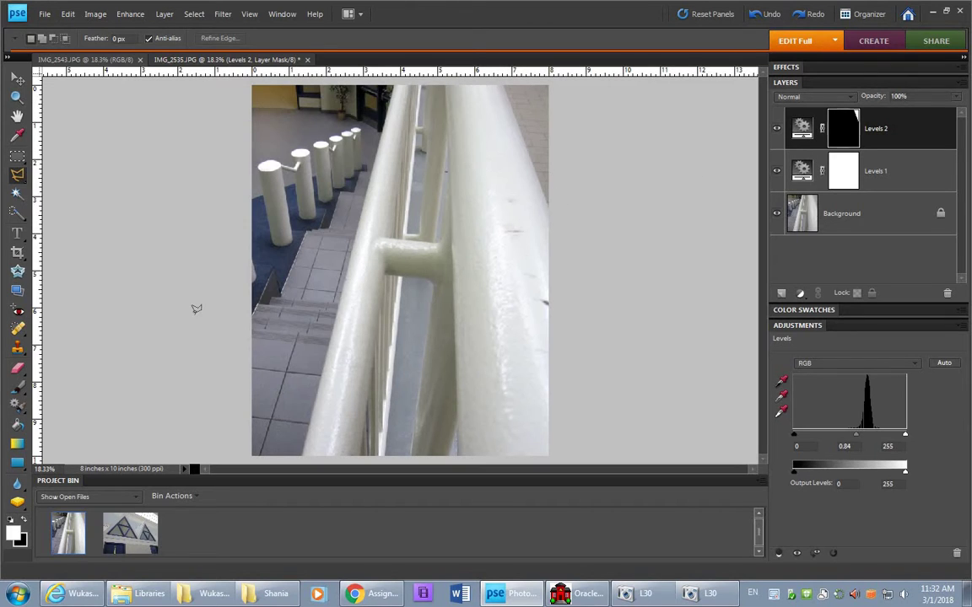
# Step: Set up the Brush tool with the soft round 300 px brush from the Default Brushes set
pyautogui.click(17, 389)
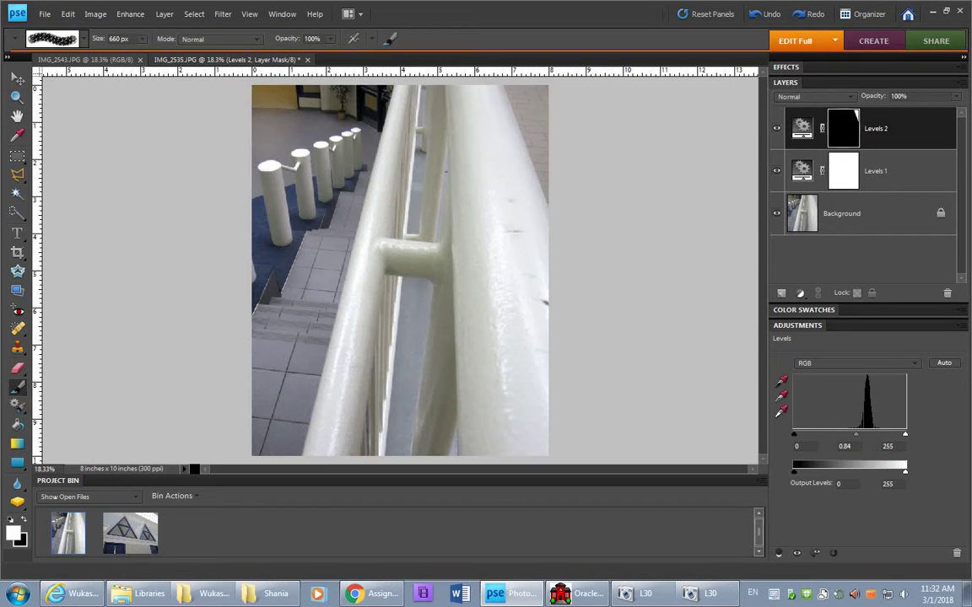
pyautogui.click(73, 37)
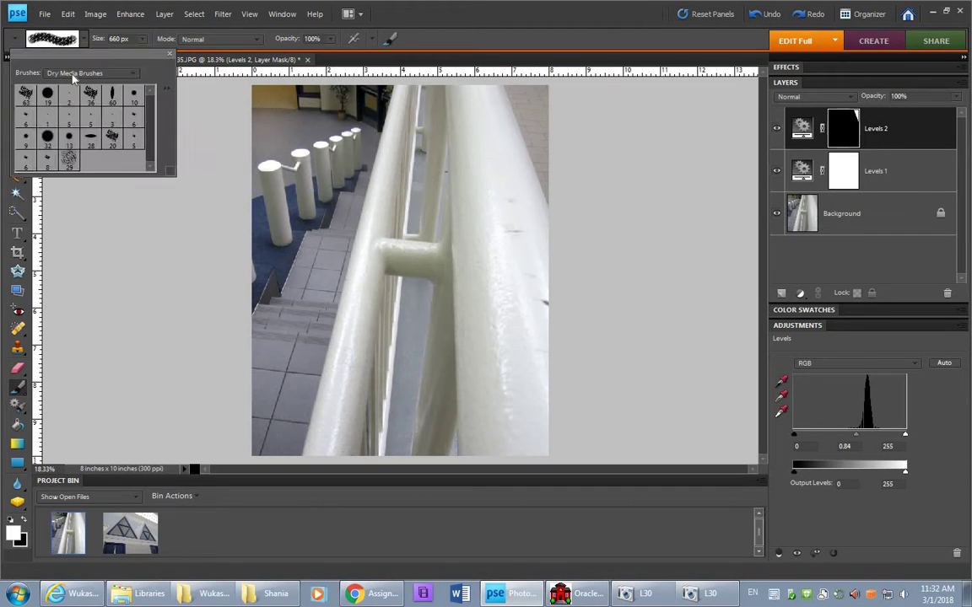
pyautogui.click(84, 73)
pyautogui.click(73, 99)
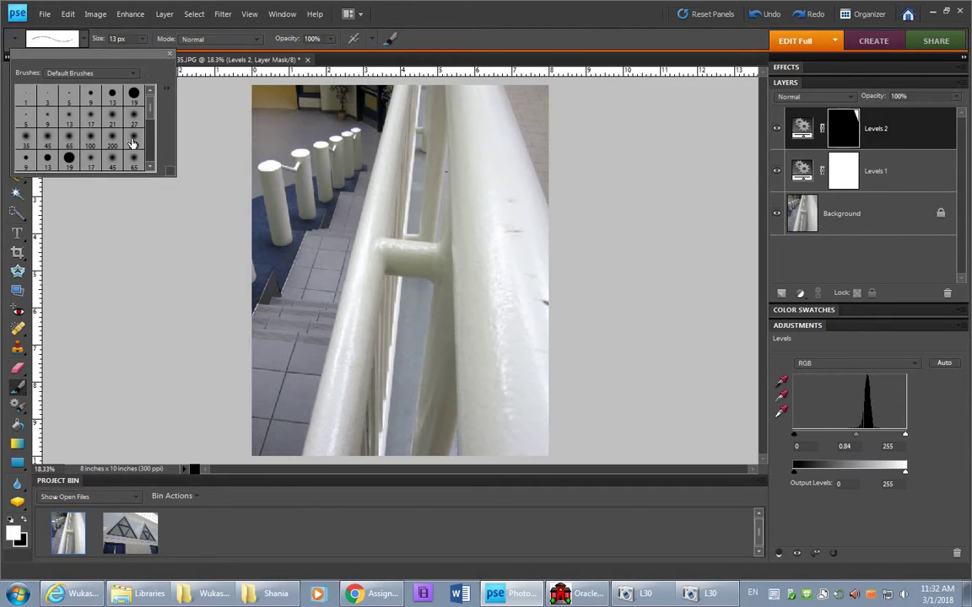
pyautogui.click(132, 135)
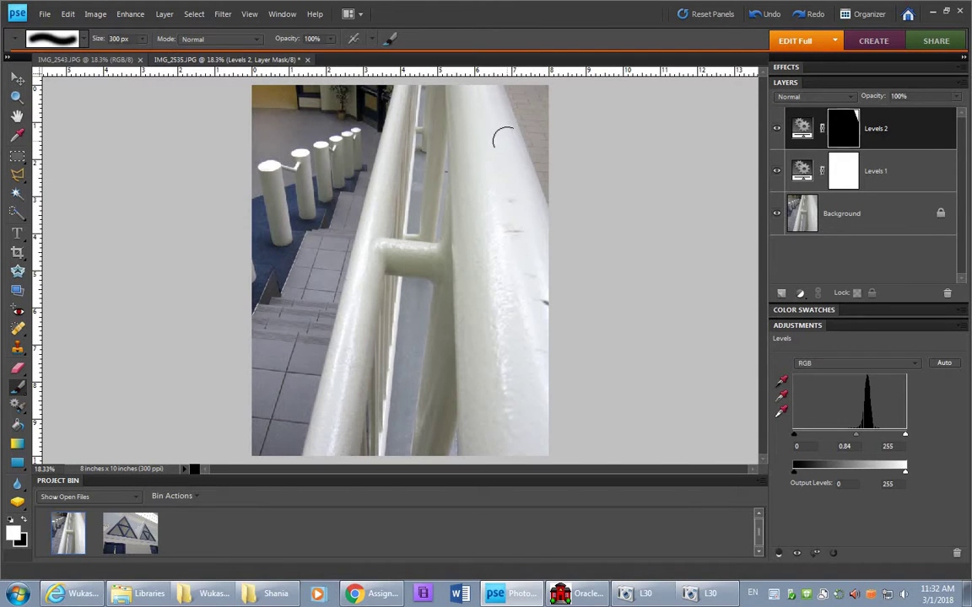
# Step: With a 500 px brush, paint the Levels 2 mask white across the thick railing's outer edge, then black back over the railing
pyautogui.press(']')
pyautogui.press(']')
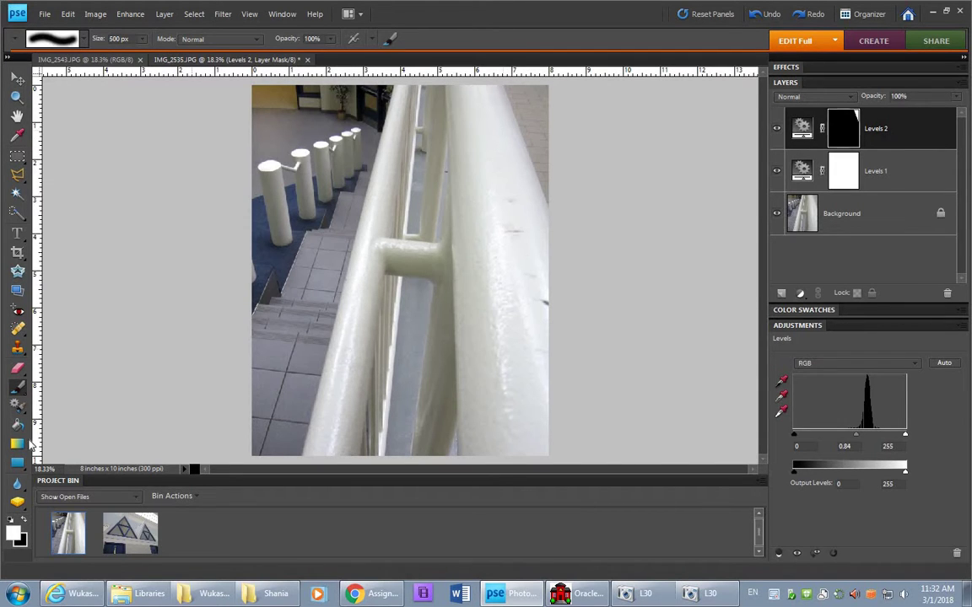
pyautogui.click(14, 532)
pyautogui.click(14, 532)
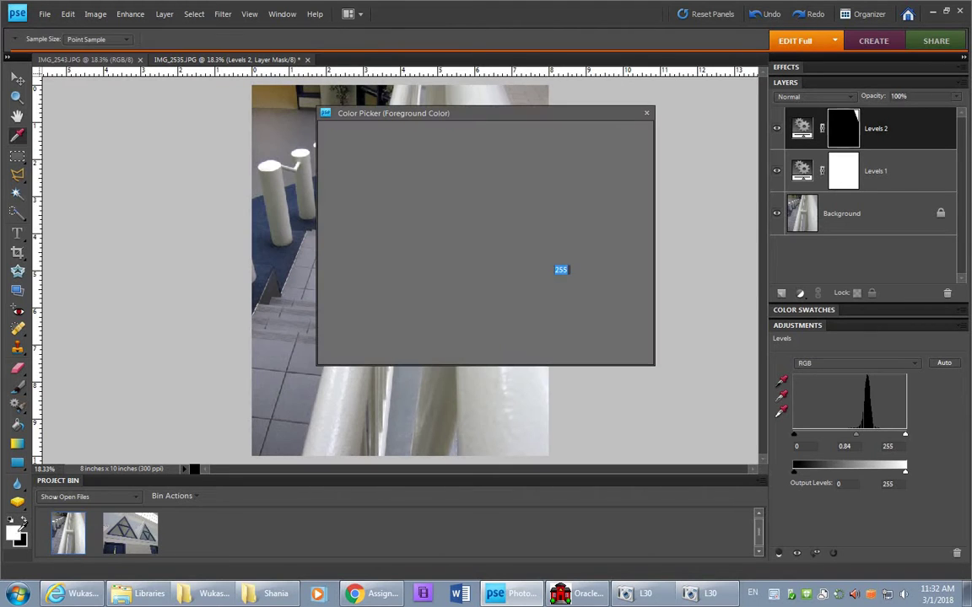
pyautogui.click(611, 146)
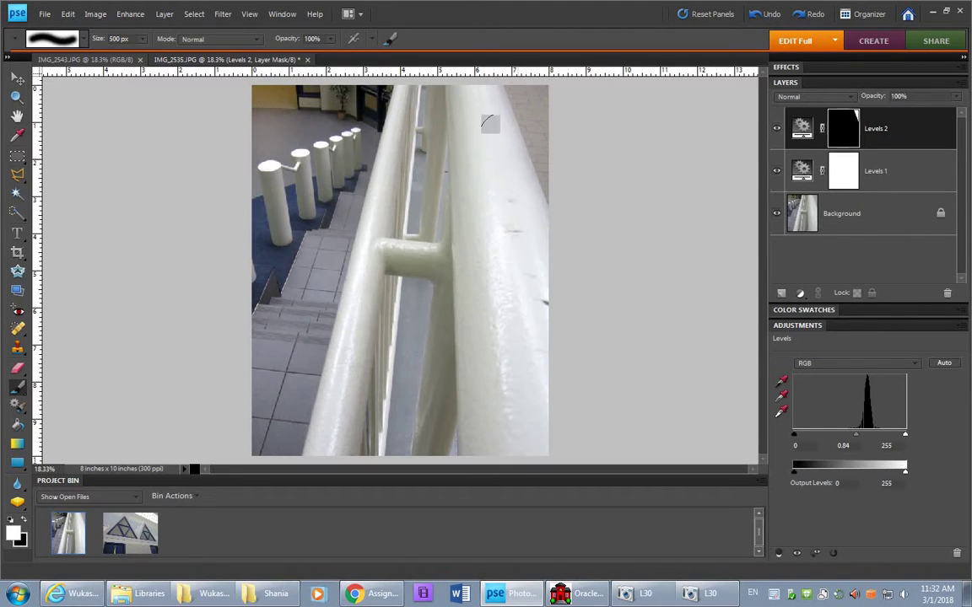
pyautogui.moveTo(498, 127)
pyautogui.mouseDown()
pyautogui.moveTo(519, 182)
pyautogui.moveTo(557, 228)
pyautogui.mouseUp()
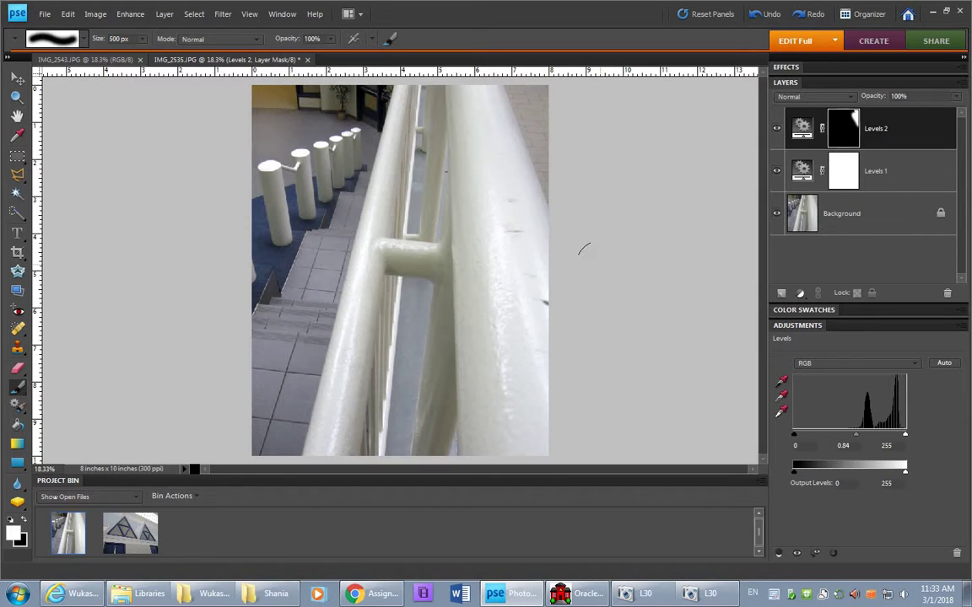
pyautogui.click(25, 521)
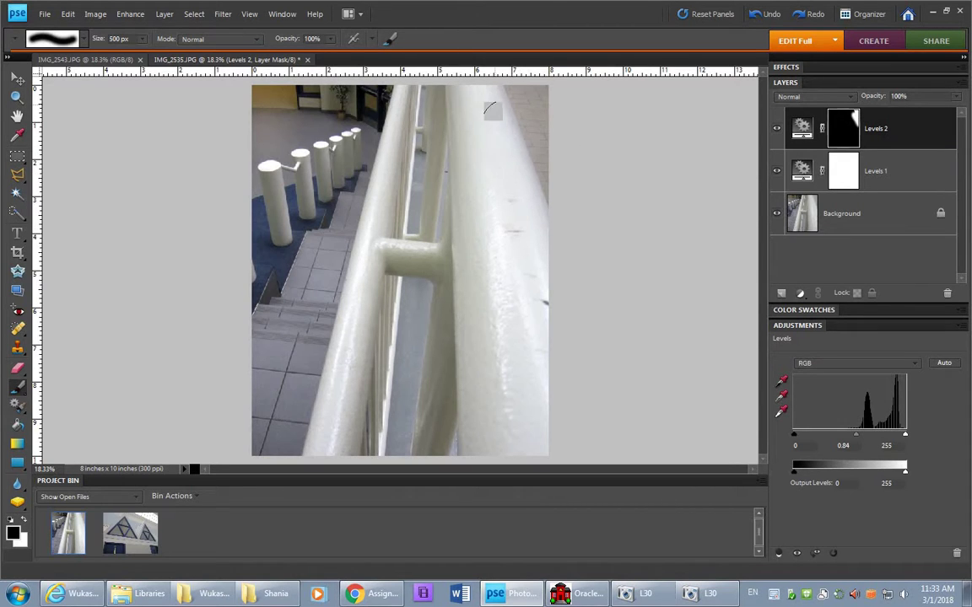
pyautogui.moveTo(483, 89)
pyautogui.mouseDown()
pyautogui.moveTo(471, 173)
pyautogui.moveTo(486, 205)
pyautogui.mouseUp()
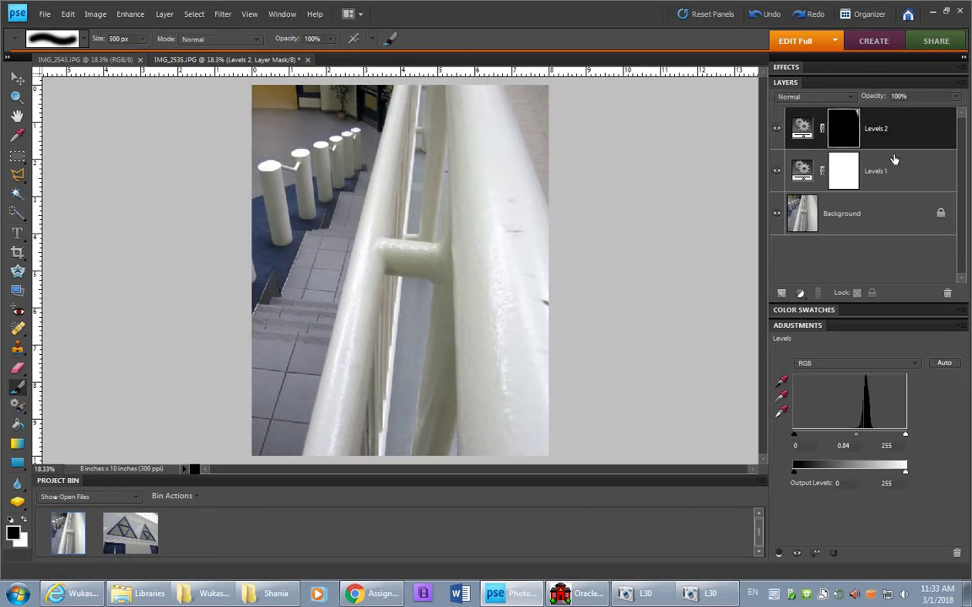
# Step: Add a Hue/Saturation adjustment layer above Levels 2, raise its saturation slightly and collapse the adjustment settings
pyautogui.click(801, 294)
pyautogui.click(822, 386)
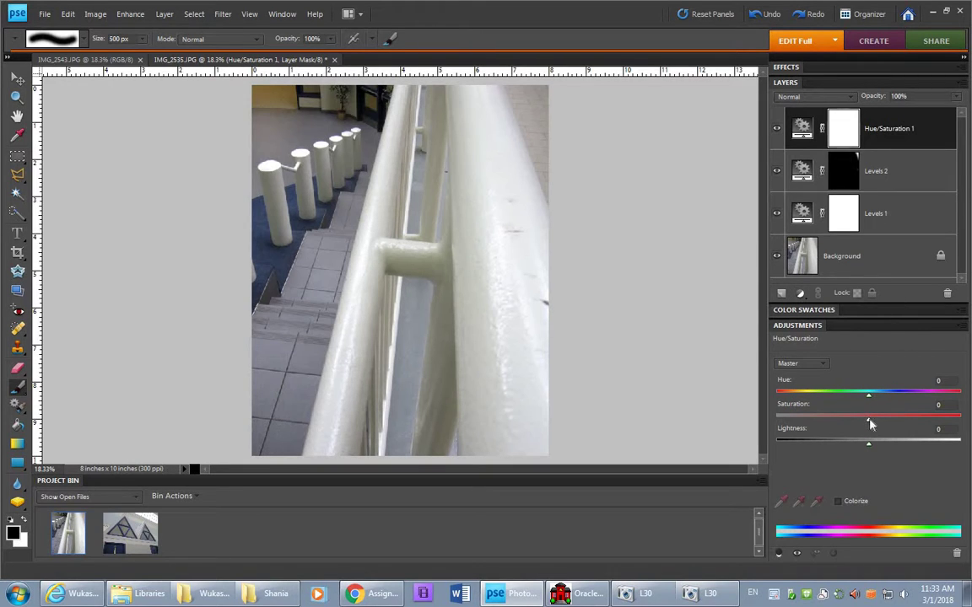
pyautogui.moveTo(872, 425); pyautogui.dragTo(880, 425)
pyautogui.click(798, 327)
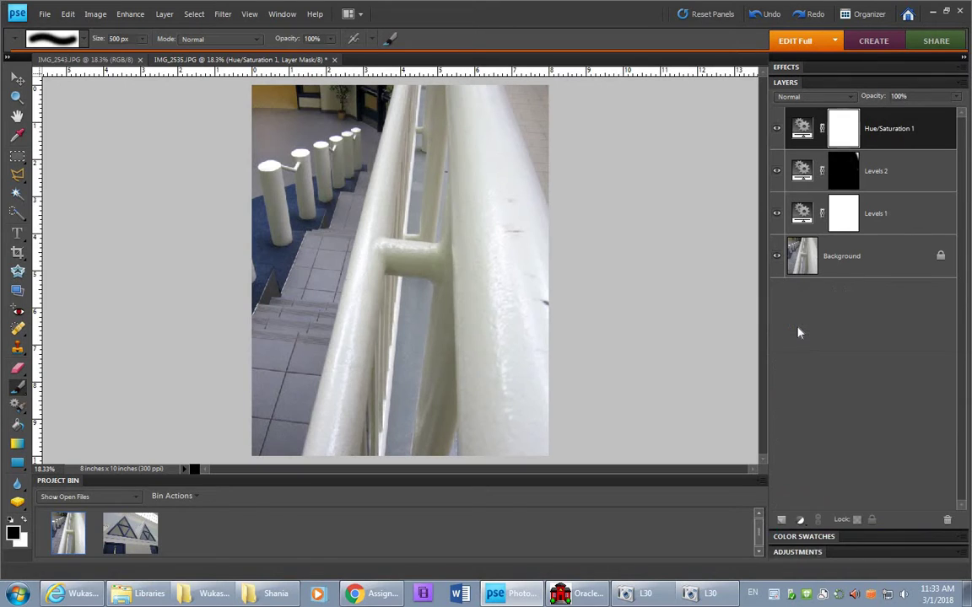
# Step: Save the layered photo as a Photoshop PSD in the author's own Assignment 4 Found Alphabet folder, named with the author's name plus "-found alphabet H"
pyautogui.click(41, 14)
pyautogui.click(67, 131)
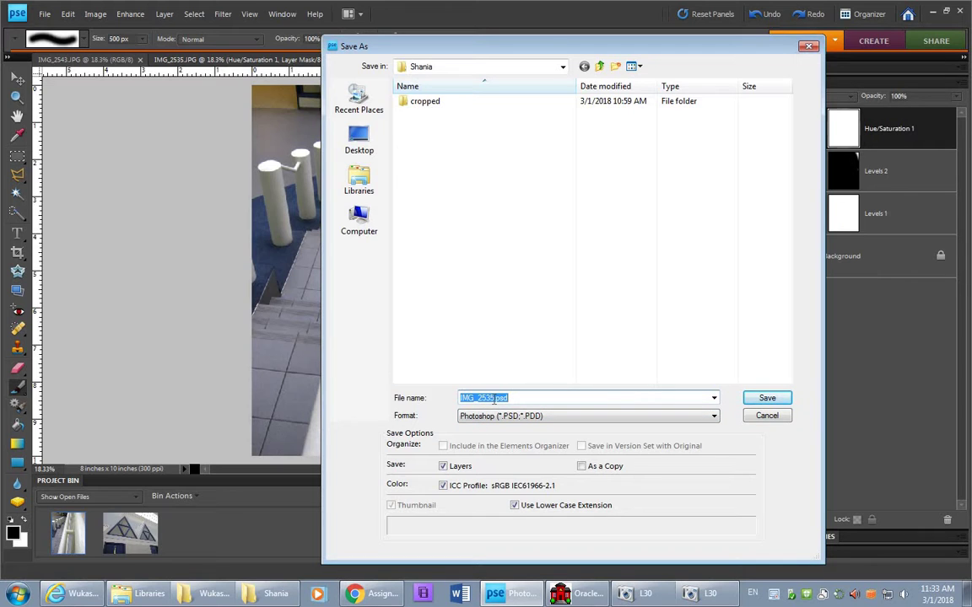
pyautogui.moveTo(495, 399); pyautogui.dragTo(450, 400)
pyautogui.write('wukasch.mr')
pyautogui.moveTo(497, 42); pyautogui.dragTo(463, 45)
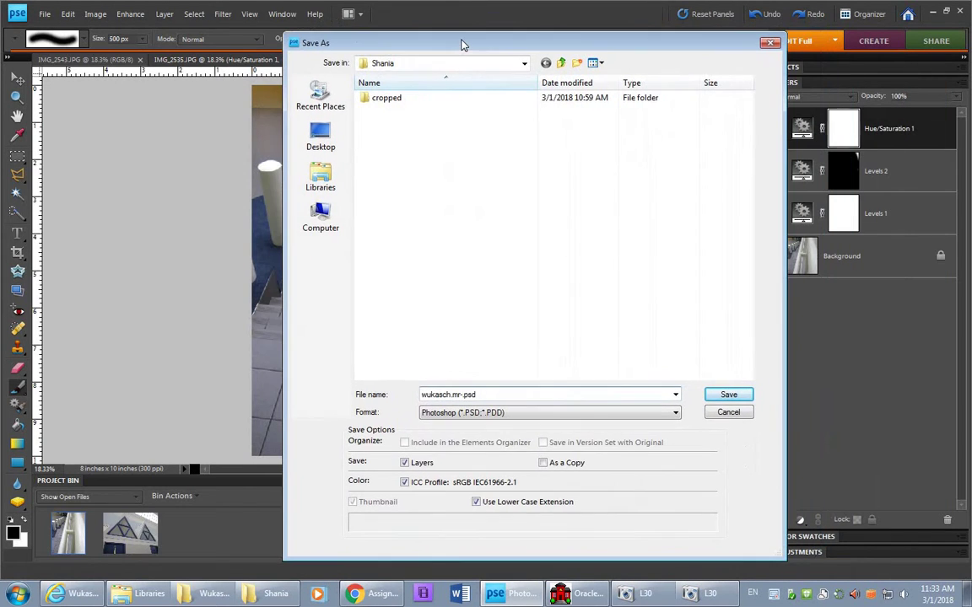
pyautogui.write('-found alphabet H.')
pyautogui.click(561, 64)
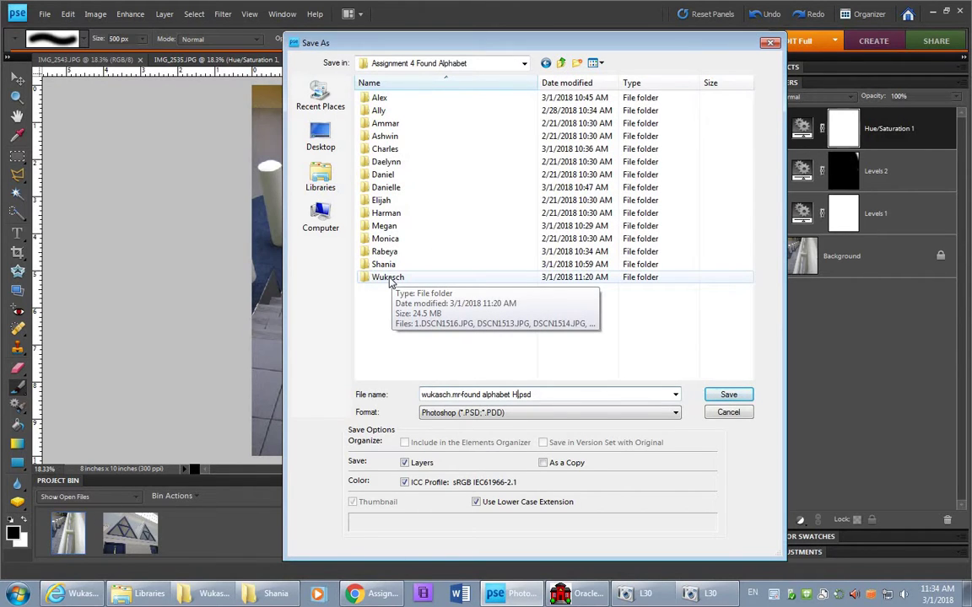
pyautogui.doubleClick(388, 279)
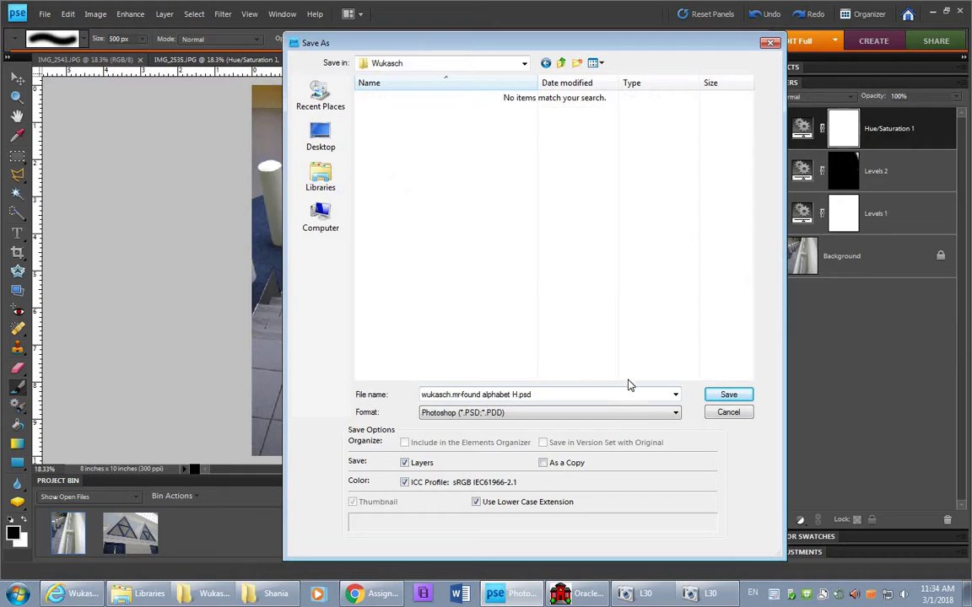
pyautogui.click(724, 395)
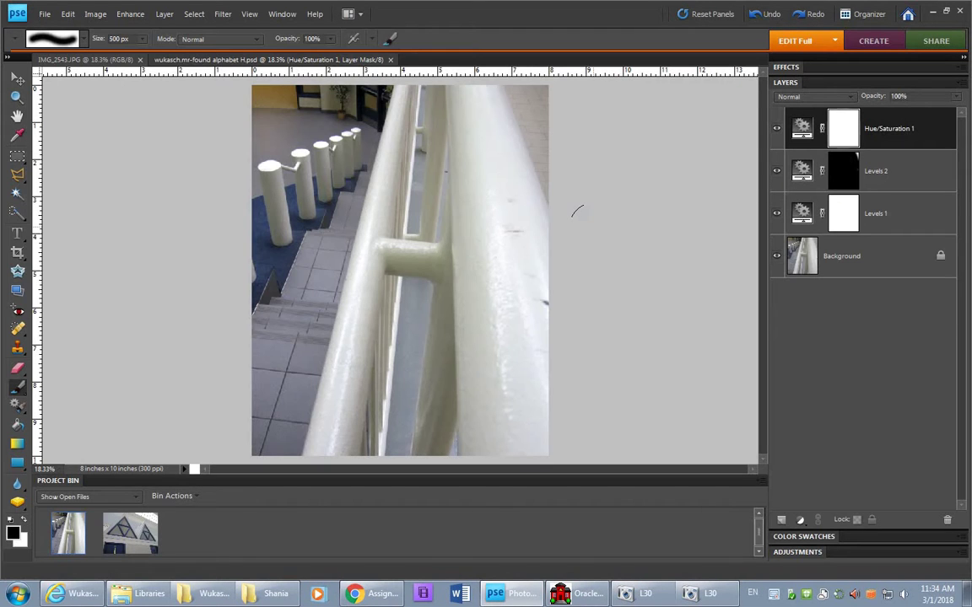
# Step: Save a JPEG copy of the photo in the same folder at Maximum quality 11 with the Baseline ("Standard") format option
pyautogui.hotkey('ctrl', 'shift', 's')
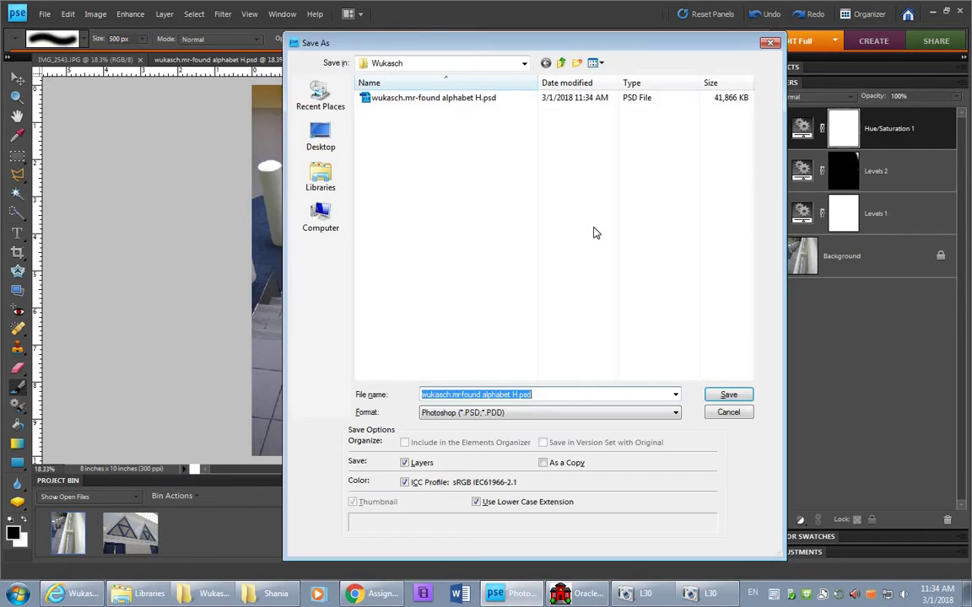
pyautogui.click(506, 414)
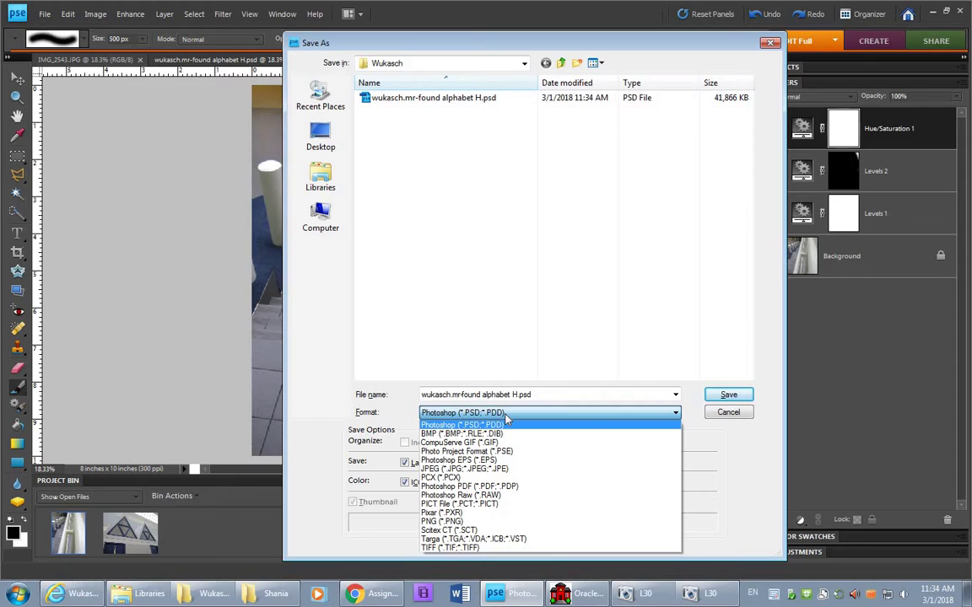
pyautogui.click(471, 470)
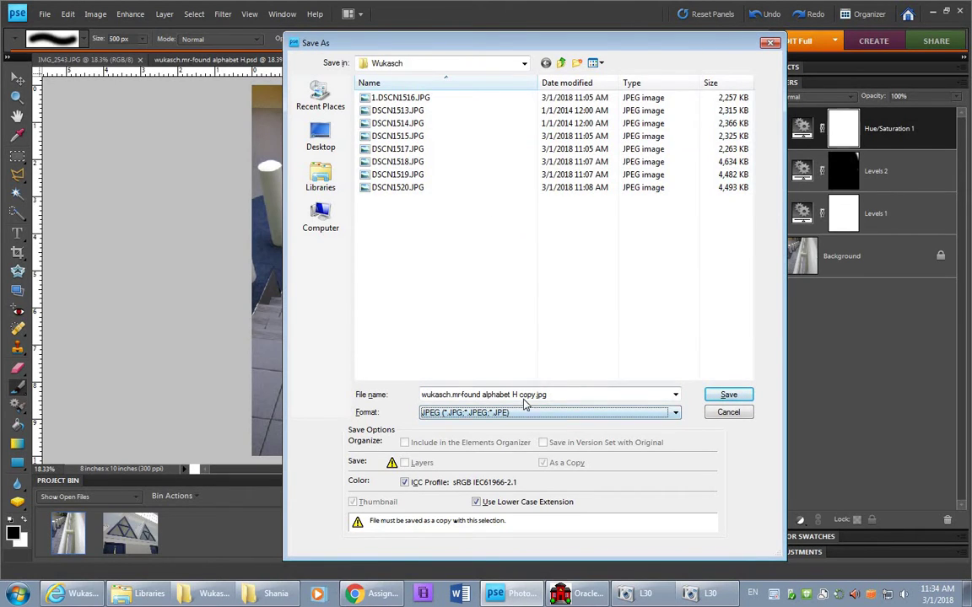
pyautogui.click(741, 398)
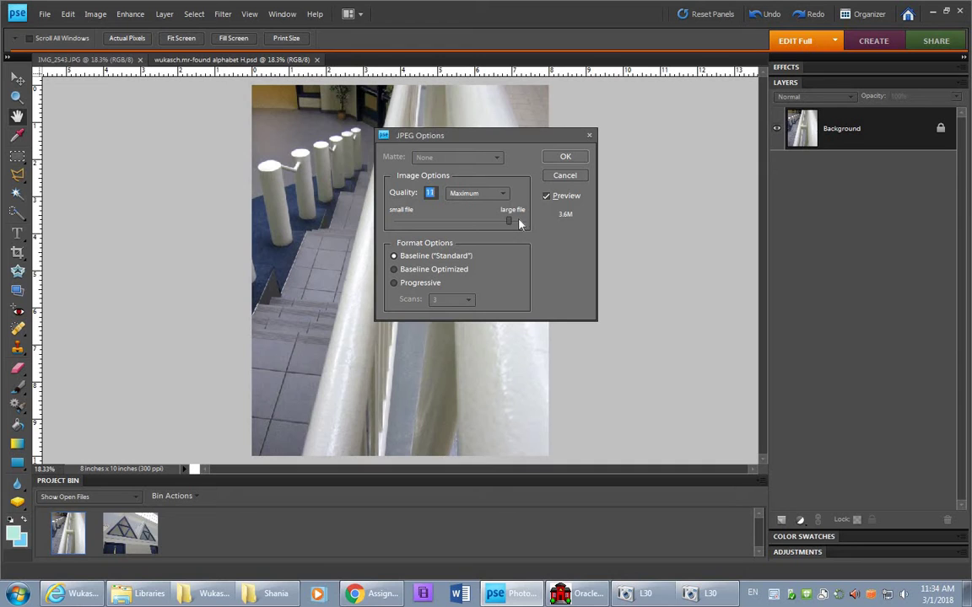
pyautogui.click(565, 157)
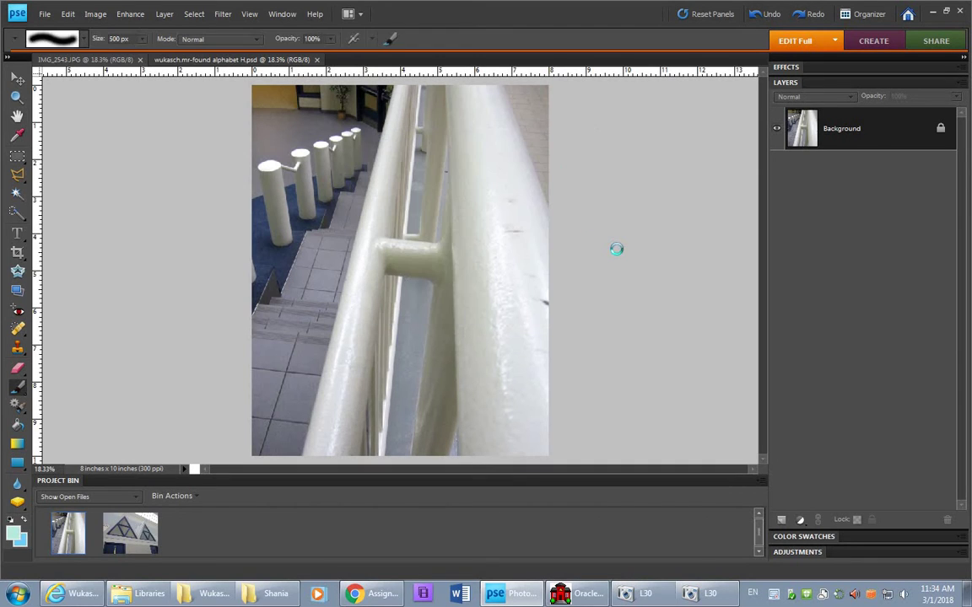